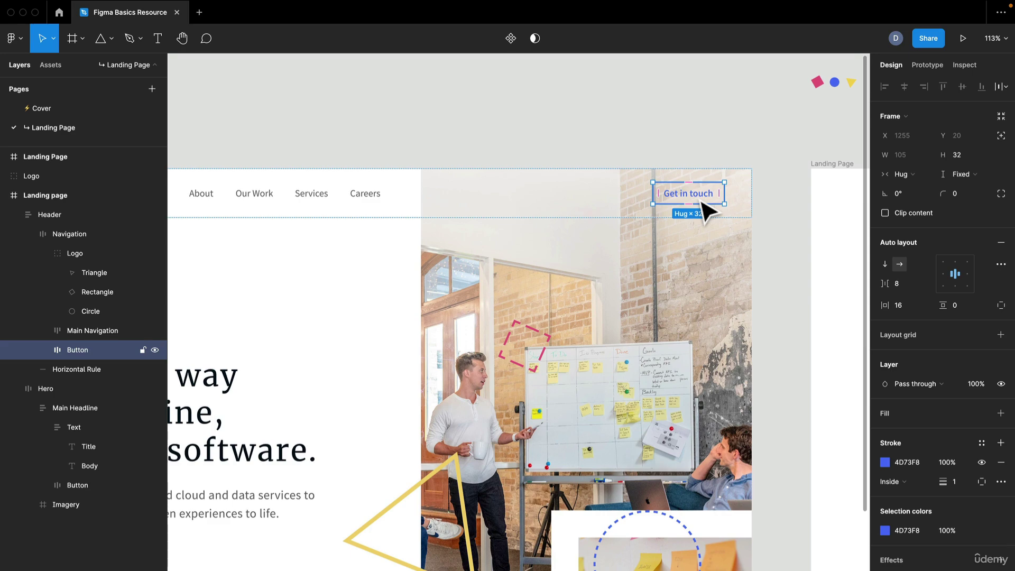
- Copy the header's "Get in touch" button and place the copy on the empty canvas above the landing page, at about X -225, Y -510
{"action": "scroll", "coordinate": [709, 211], "scroll_direction": "up", "scroll_amount": 2}
{"action": "double_click", "coordinate": [738, 257]}
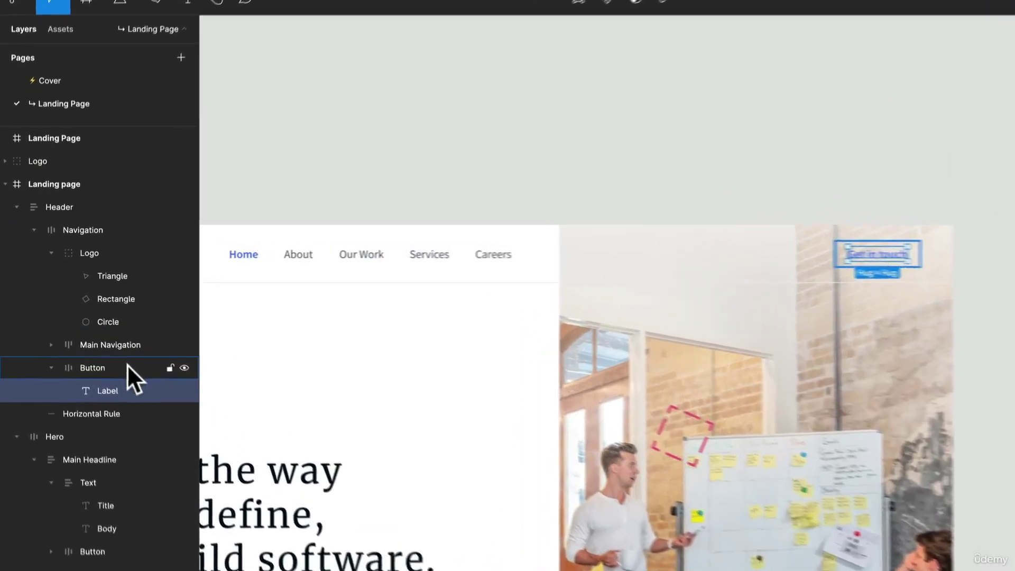
{"action": "left_click", "coordinate": [127, 367]}
{"action": "key", "text": "ctrl+c"}
{"action": "left_click_drag", "start_coordinate": [304, 205], "coordinate": [647, 225]}
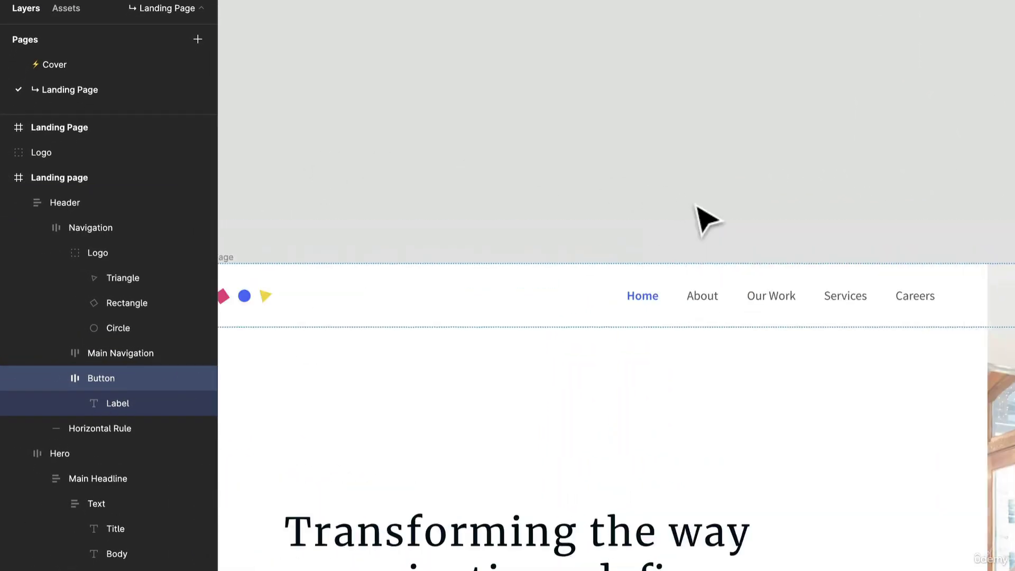
{"action": "left_click", "coordinate": [647, 225]}
{"action": "key", "text": "ctrl+v"}
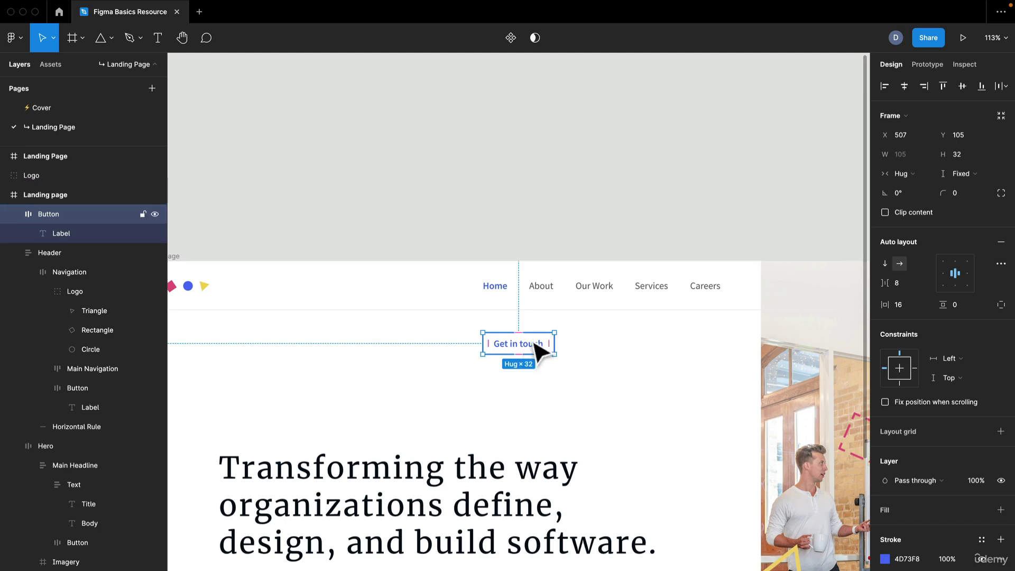
{"action": "left_click_drag", "start_coordinate": [539, 350], "coordinate": [436, 185]}
{"action": "left_click_drag", "start_coordinate": [413, 252], "coordinate": [607, 163]}
- Copy the hero's filled "Get in touch" button and place the copy directly above the outlined copy, at about X -244, Y -573
{"action": "scroll", "coordinate": [642, 301], "scroll_direction": "down", "scroll_amount": 5}
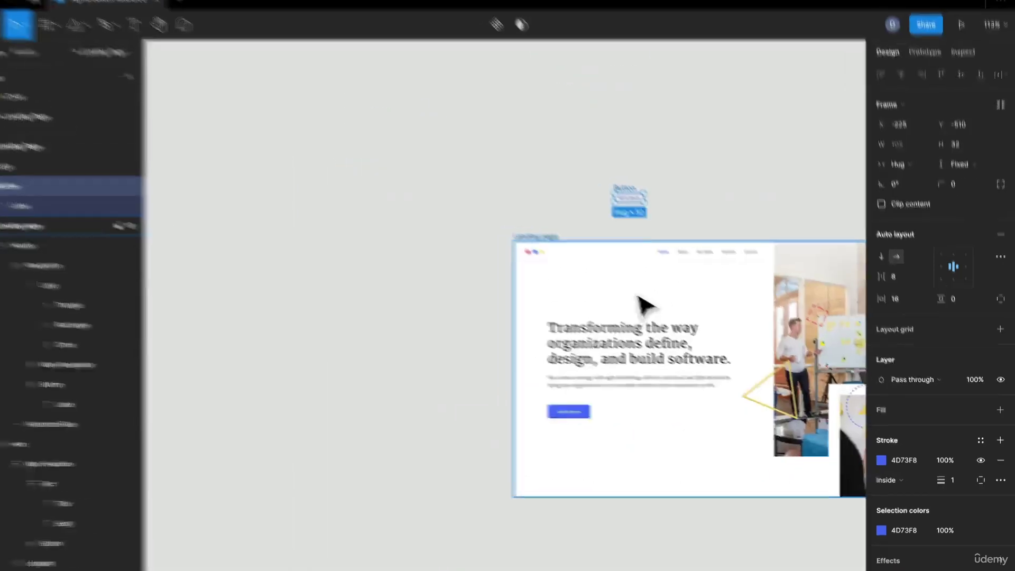
{"action": "left_click", "coordinate": [589, 418]}
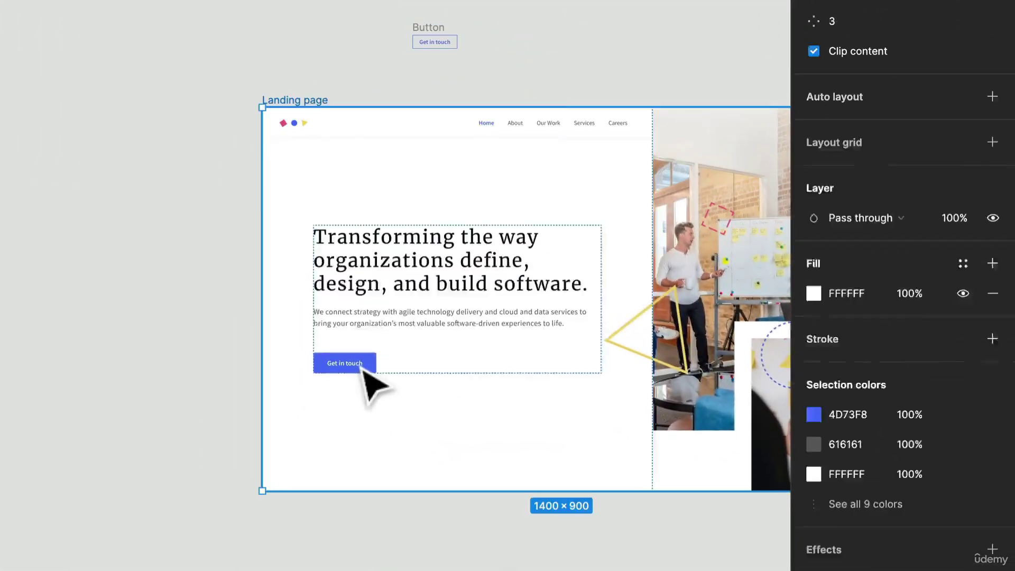
{"action": "left_click", "coordinate": [362, 370]}
{"action": "left_click", "coordinate": [362, 371]}
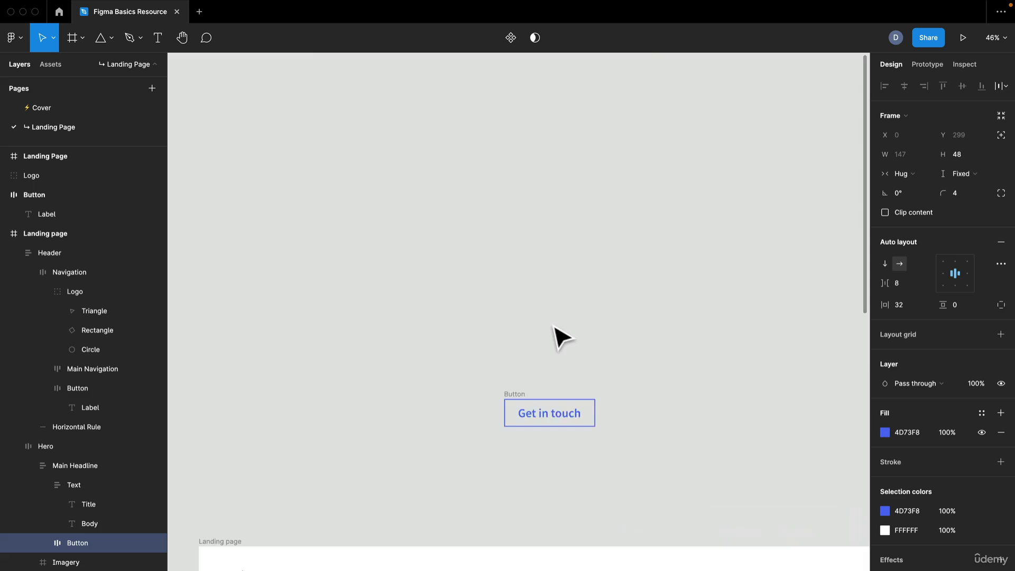
{"action": "scroll", "coordinate": [557, 335], "scroll_direction": "up", "scroll_amount": 5}
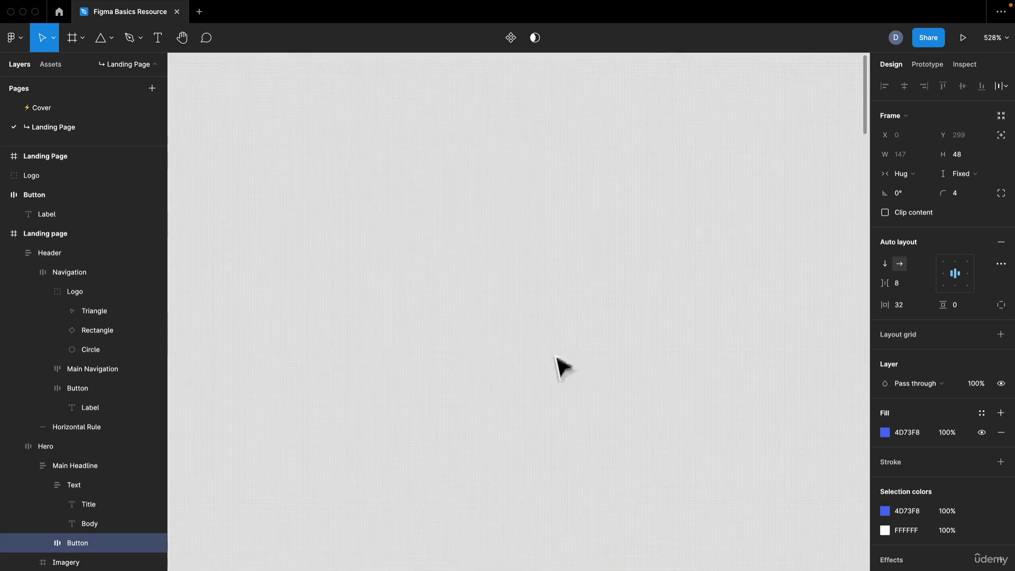
{"action": "key", "text": "ctrl+v"}
{"action": "left_click_drag", "start_coordinate": [556, 361], "coordinate": [515, 315]}
{"action": "scroll", "coordinate": [508, 341], "scroll_direction": "down", "scroll_amount": 2}
{"action": "scroll", "coordinate": [508, 340], "scroll_direction": "down", "scroll_amount": 2}
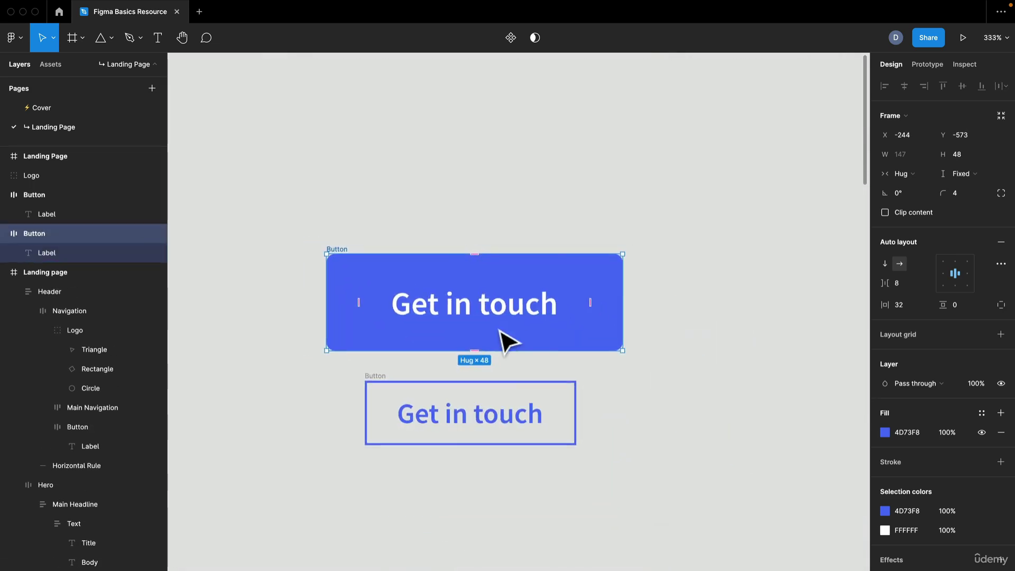
{"action": "double_click", "coordinate": [502, 428]}
{"action": "left_click", "coordinate": [604, 406]}
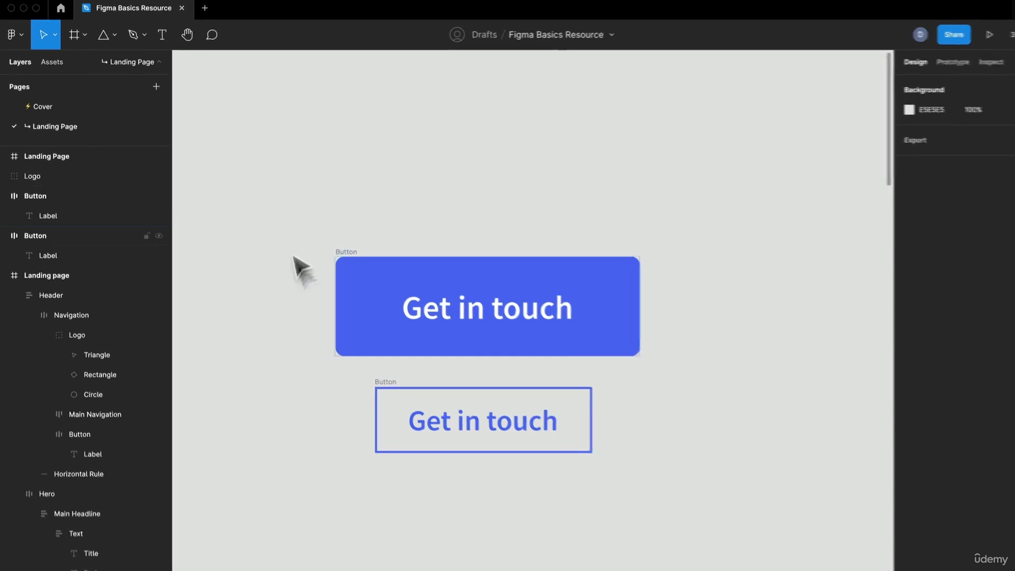
{"action": "left_click_drag", "start_coordinate": [744, 470], "coordinate": [636, 451]}
{"action": "scroll", "coordinate": [640, 460], "scroll_direction": "down", "scroll_amount": 2}
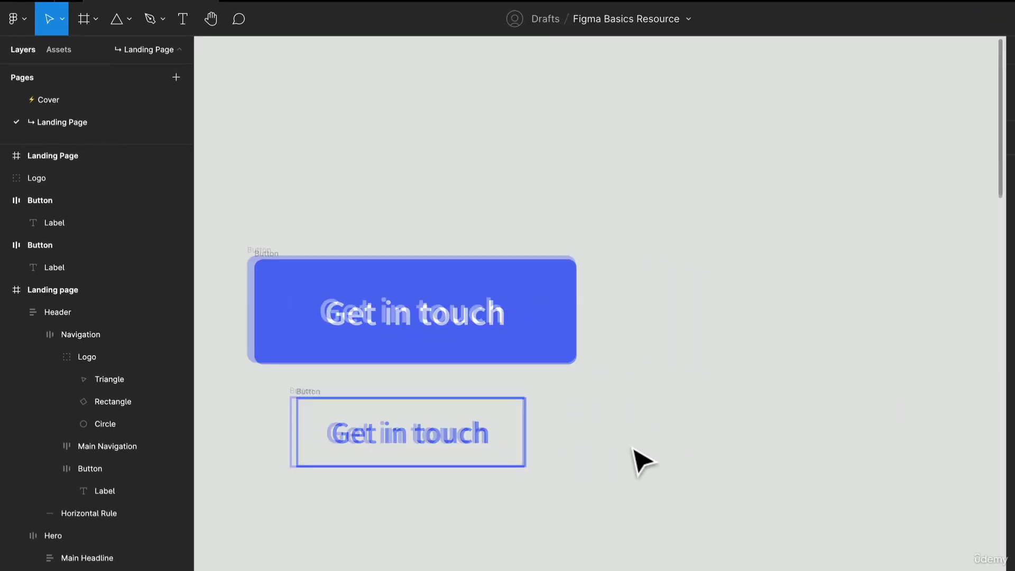
- Duplicate the label of the filled button copy onto the empty canvas beside the button
{"action": "left_click", "coordinate": [508, 306]}
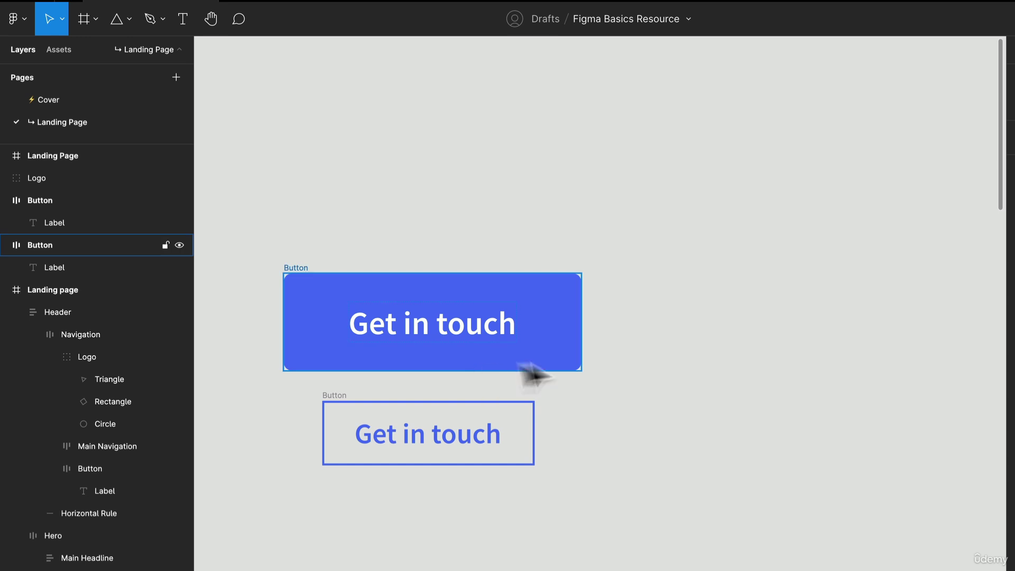
{"action": "double_click", "coordinate": [484, 339]}
{"action": "left_click_drag", "start_coordinate": [503, 334], "coordinate": [878, 339]}
{"action": "scroll", "coordinate": [846, 391], "scroll_direction": "right", "scroll_amount": 5}
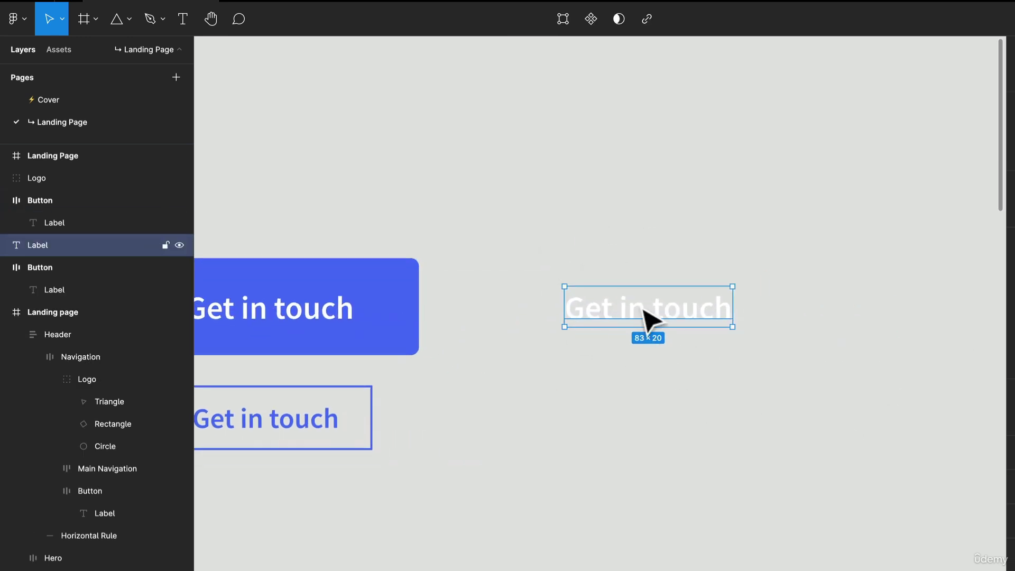
- Draw a rectangle about 146 × 51 around the duplicated label and fill it with the blue sampled from the filled button
{"action": "key", "text": "r"}
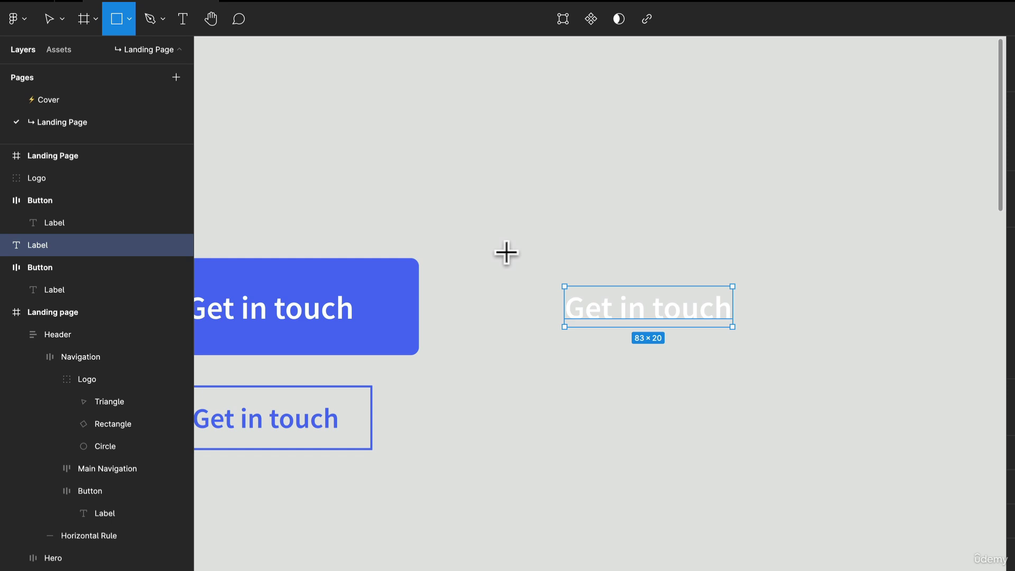
{"action": "left_click_drag", "start_coordinate": [506, 253], "coordinate": [801, 355]}
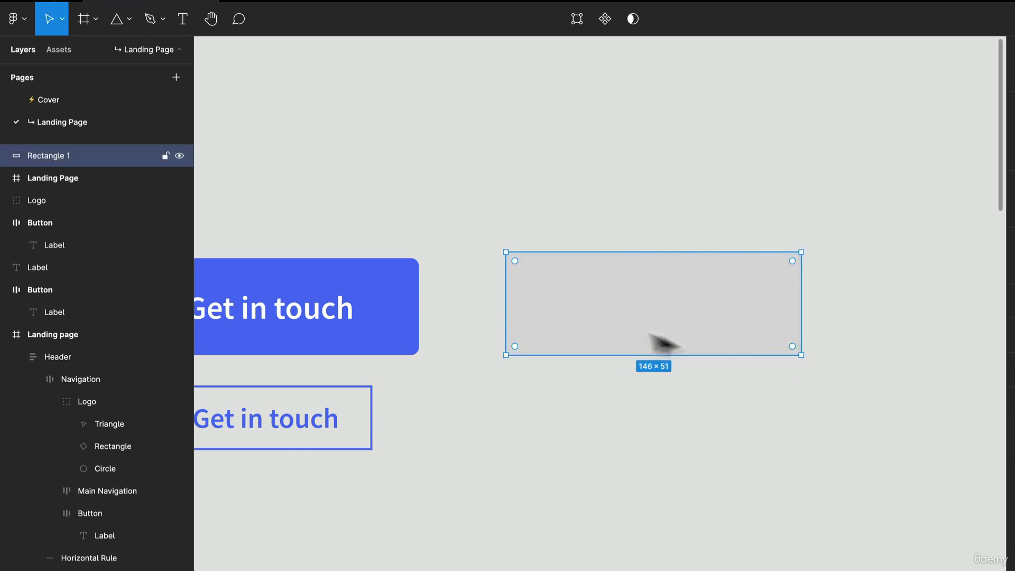
{"action": "key", "text": "i"}
{"action": "left_click", "coordinate": [388, 296]}
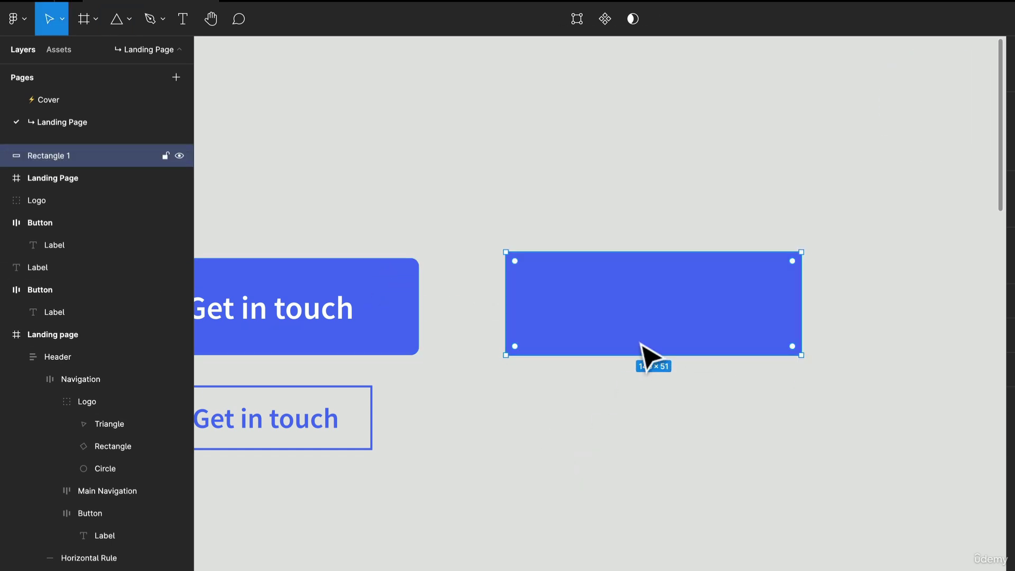
- Send the blue rectangle behind the duplicated label and wrap both layers in a frame
{"action": "key", "text": "ctrl+v"}
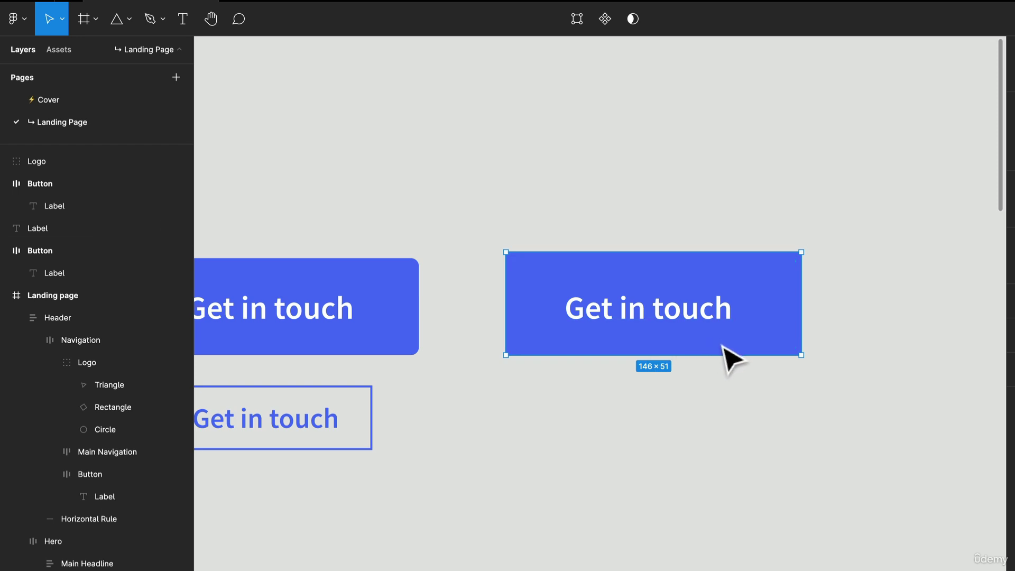
{"action": "left_click_drag", "start_coordinate": [725, 356], "coordinate": [727, 360]}
{"action": "left_click_drag", "start_coordinate": [720, 460], "coordinate": [604, 283]}
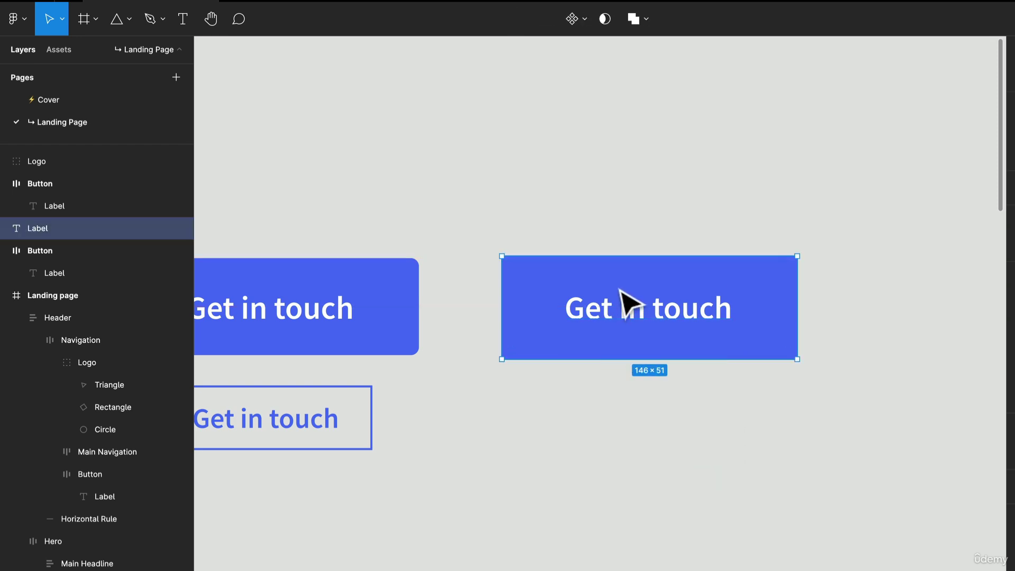
{"action": "right_click", "coordinate": [622, 291]}
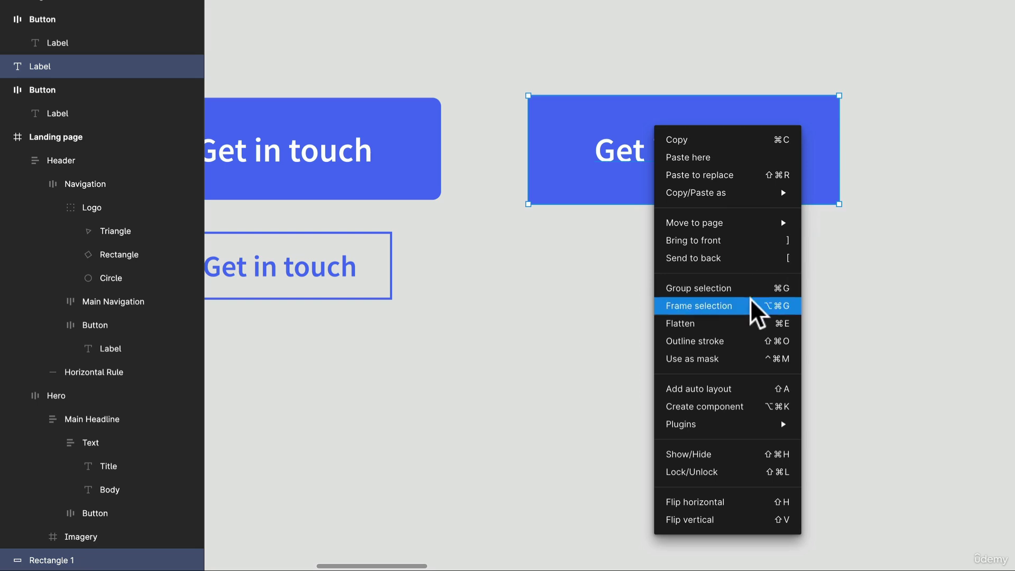
{"action": "left_click", "coordinate": [751, 306]}
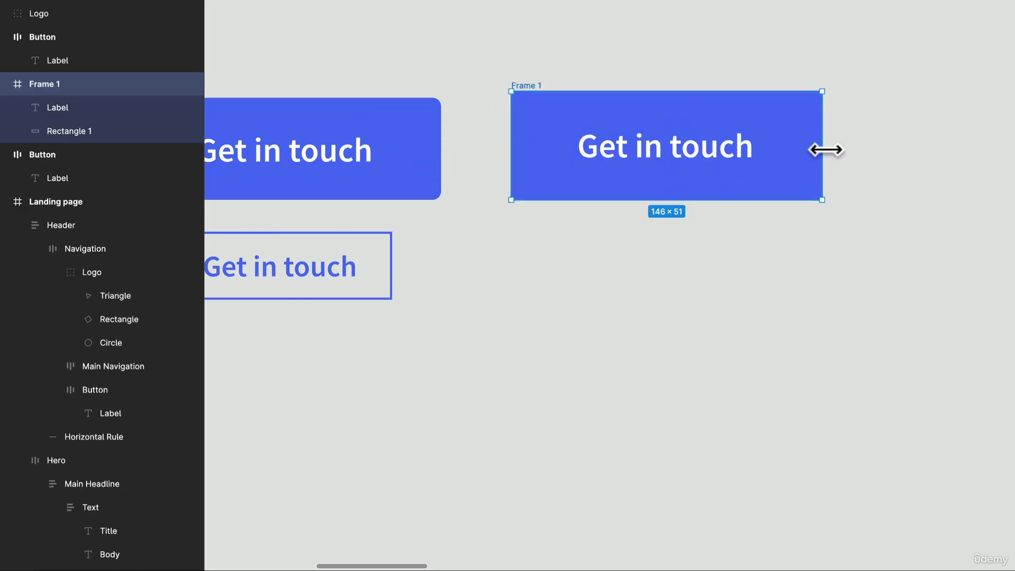
- Narrow the new frame to about 95 wide and compare its bounds with those of the rectangle inside
{"action": "left_click_drag", "start_coordinate": [825, 151], "coordinate": [703, 152]}
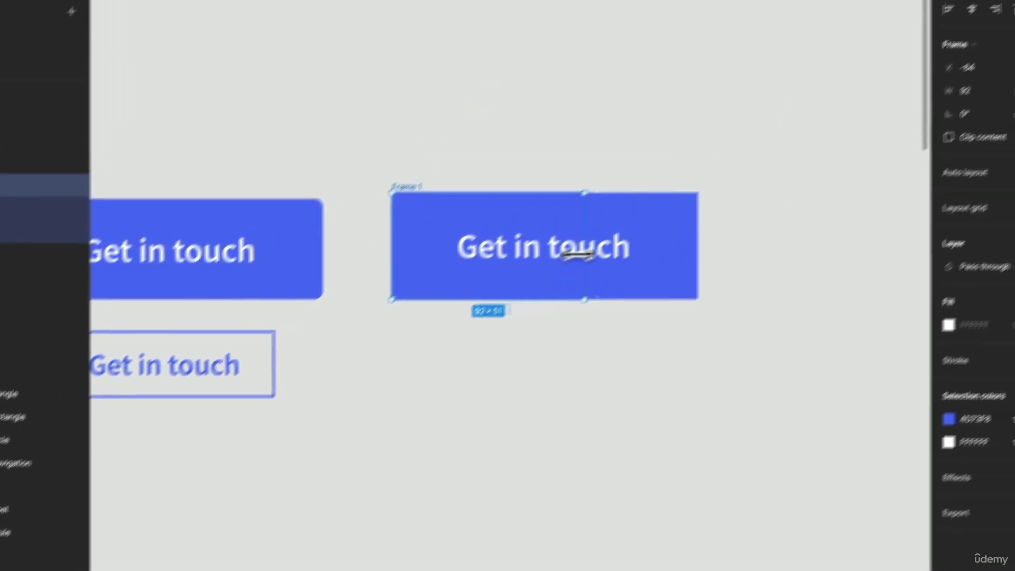
{"action": "left_click_drag", "start_coordinate": [579, 254], "coordinate": [544, 262]}
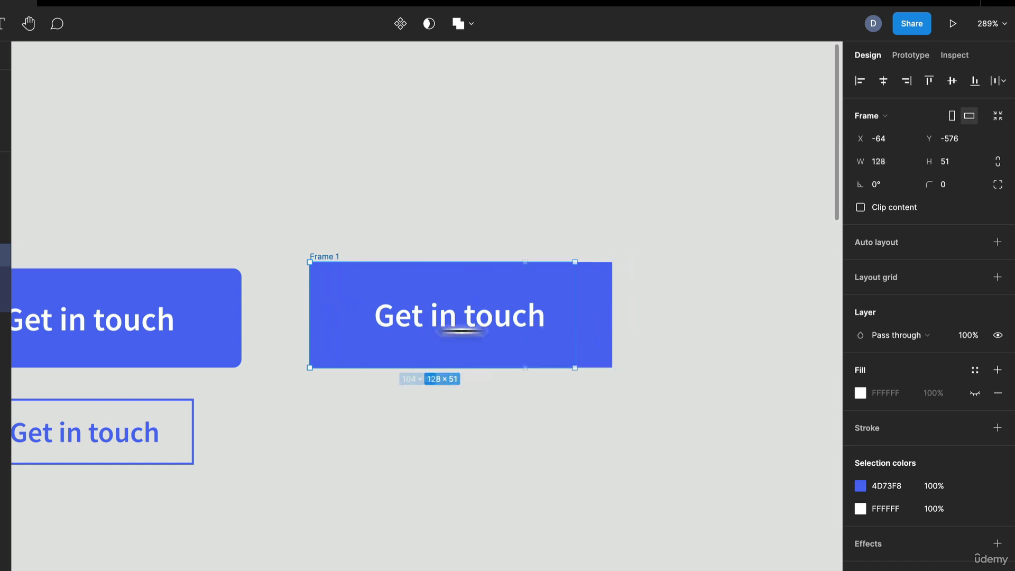
{"action": "left_click_drag", "start_coordinate": [461, 332], "coordinate": [507, 352]}
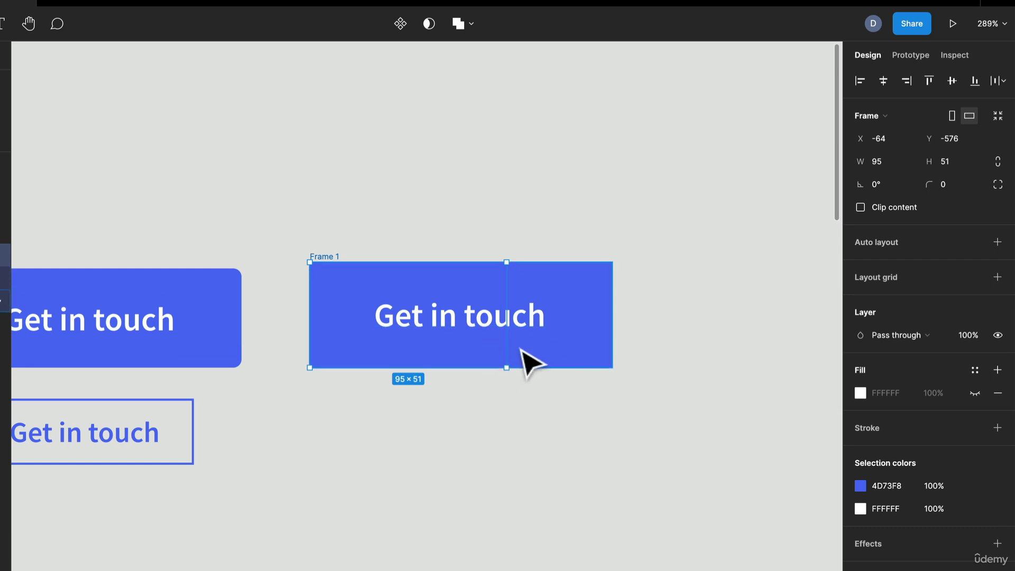
{"action": "left_click", "coordinate": [570, 362]}
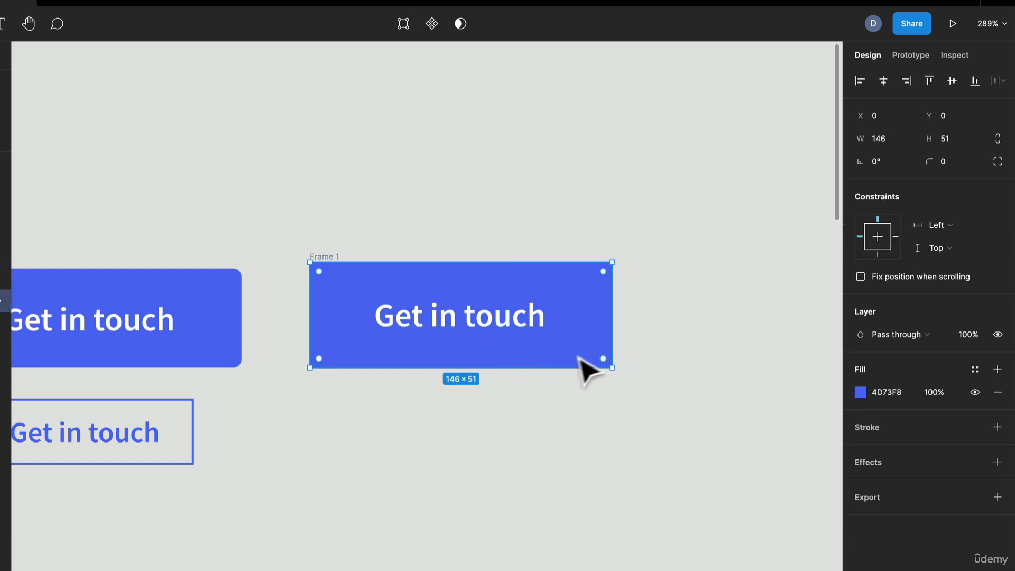
{"action": "left_click", "coordinate": [332, 257]}
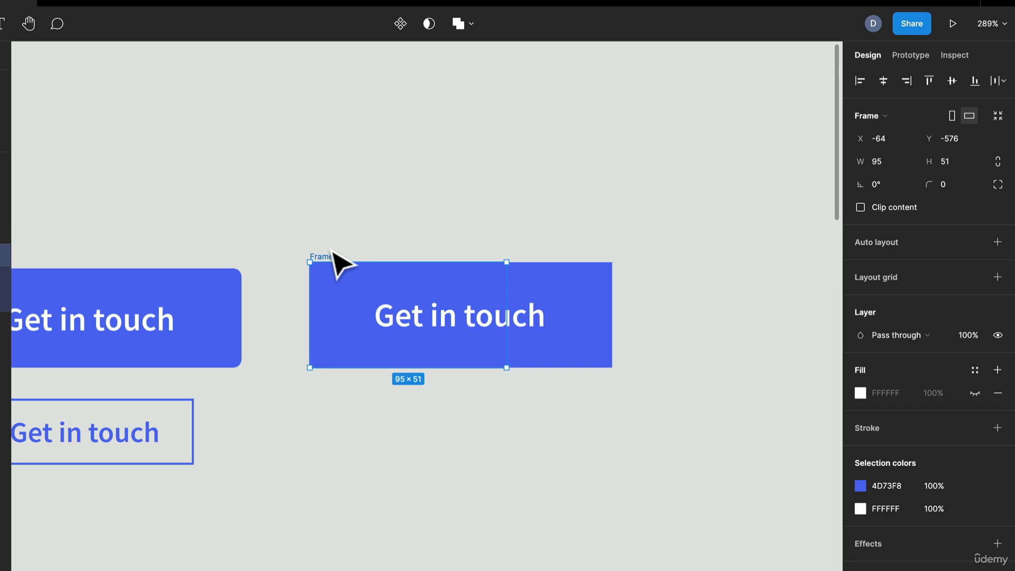
- Ungroup the frame and delete the blue rectangle, keeping only the loose label
{"action": "key", "text": "ctrl+shift+g"}
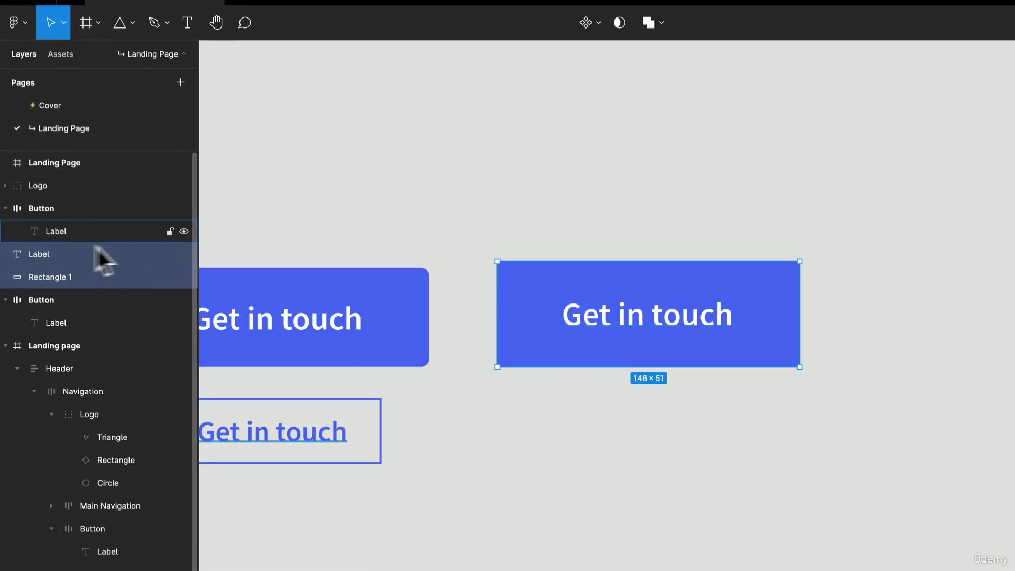
{"action": "left_click", "coordinate": [68, 277]}
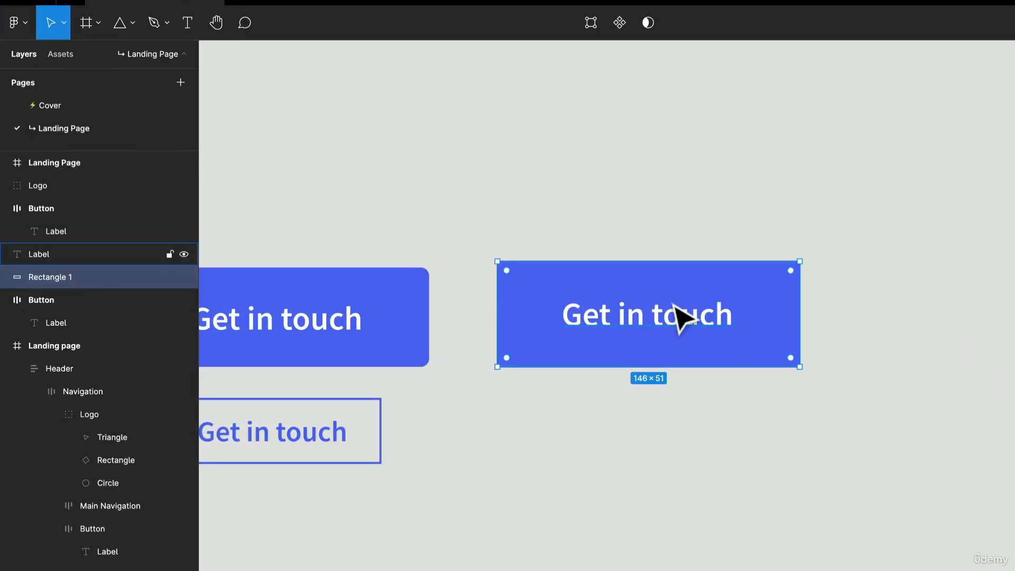
{"action": "key", "text": "Delete"}
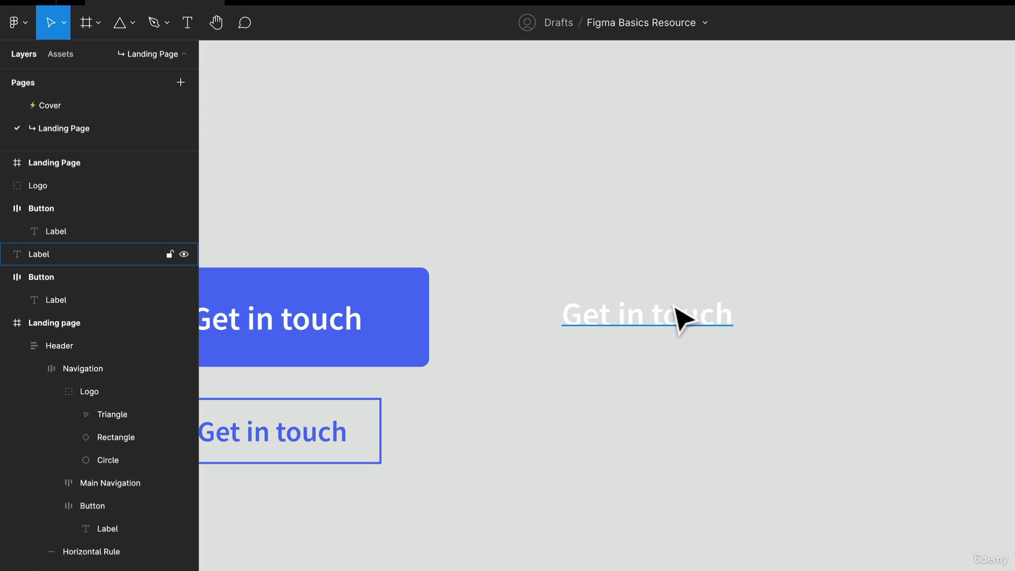
- Wrap the loose "Get in touch" label in its own frame and rename the frame Button
{"action": "left_click", "coordinate": [682, 319]}
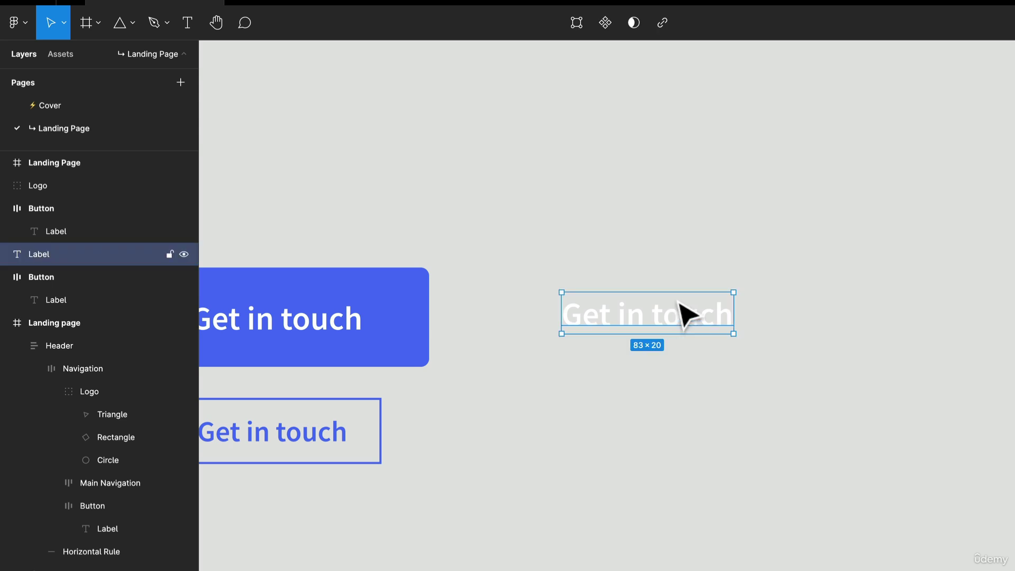
{"action": "key", "text": "ctrl+alt+g"}
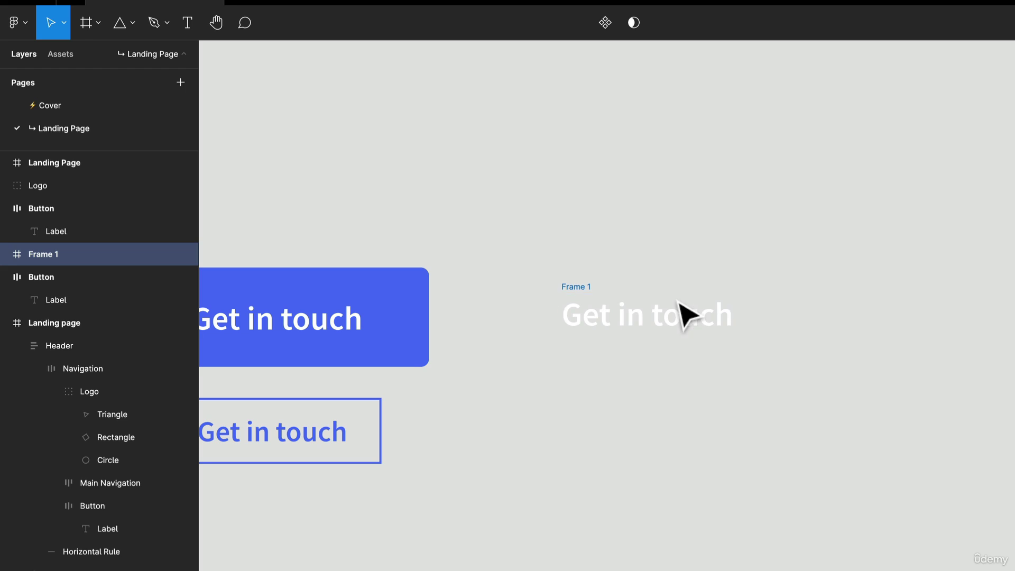
{"action": "right_click", "coordinate": [685, 312]}
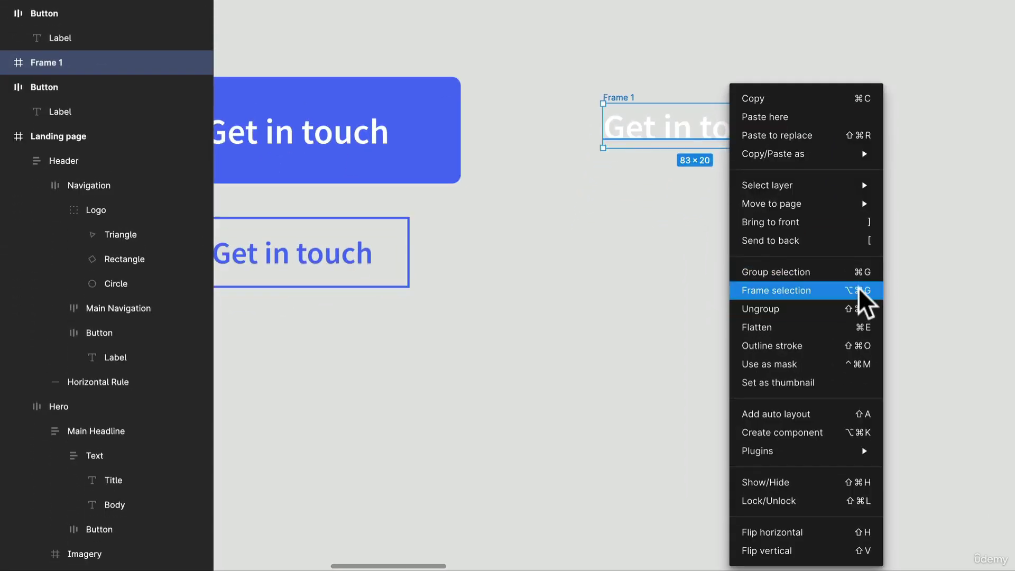
{"action": "left_click", "coordinate": [613, 103]}
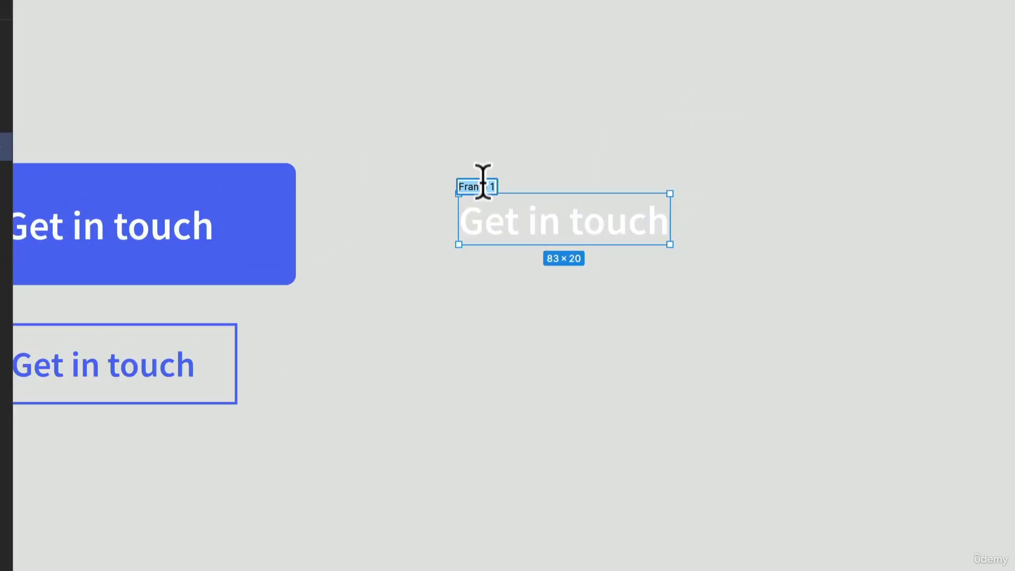
{"action": "double_click", "coordinate": [593, 111]}
{"action": "type", "text": "Button"}
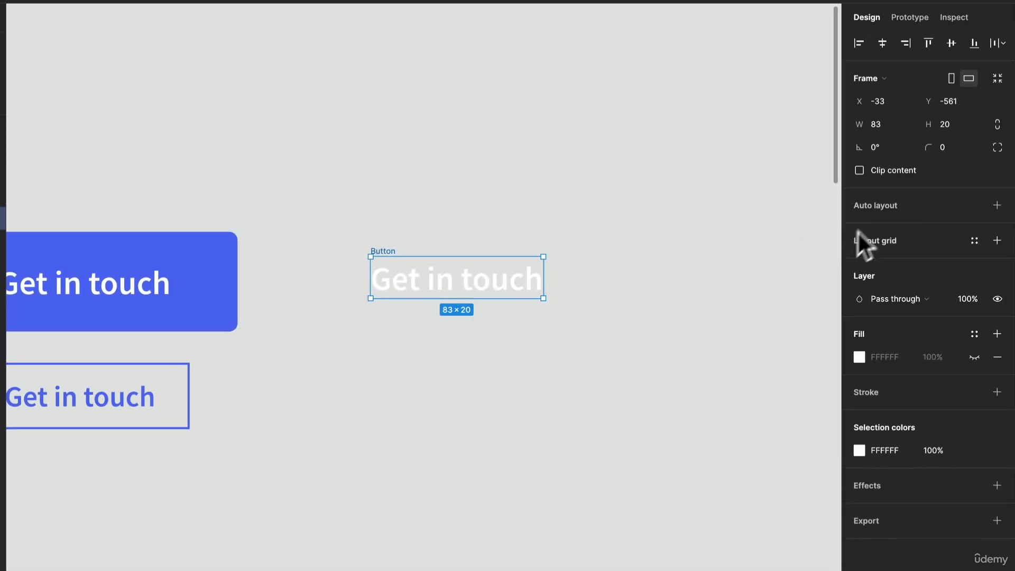
- Add auto layout to the new Button frame and set its fill color to the filled button's blue, 4D73F8
{"action": "left_click", "coordinate": [997, 207]}
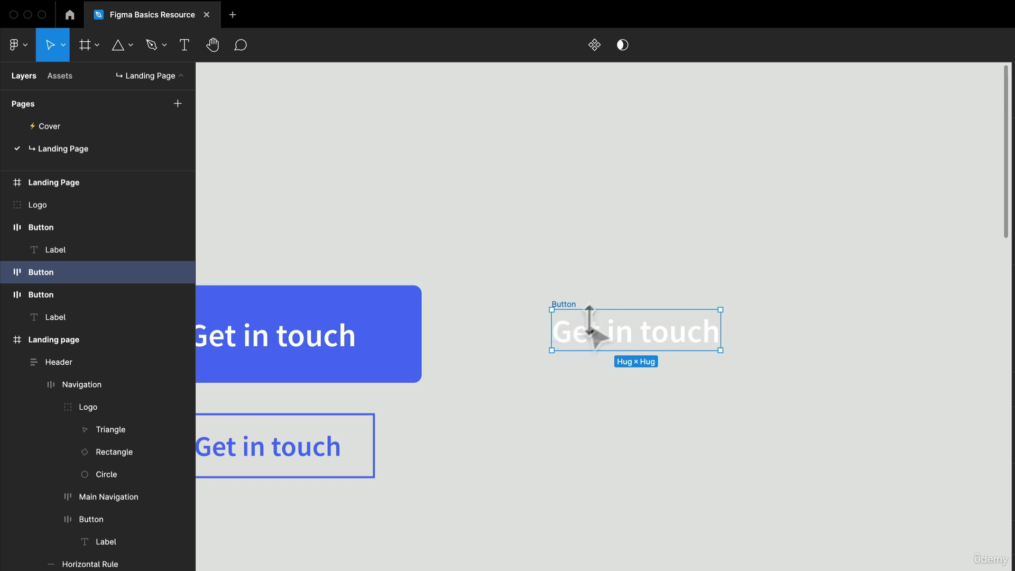
{"action": "key", "text": "i"}
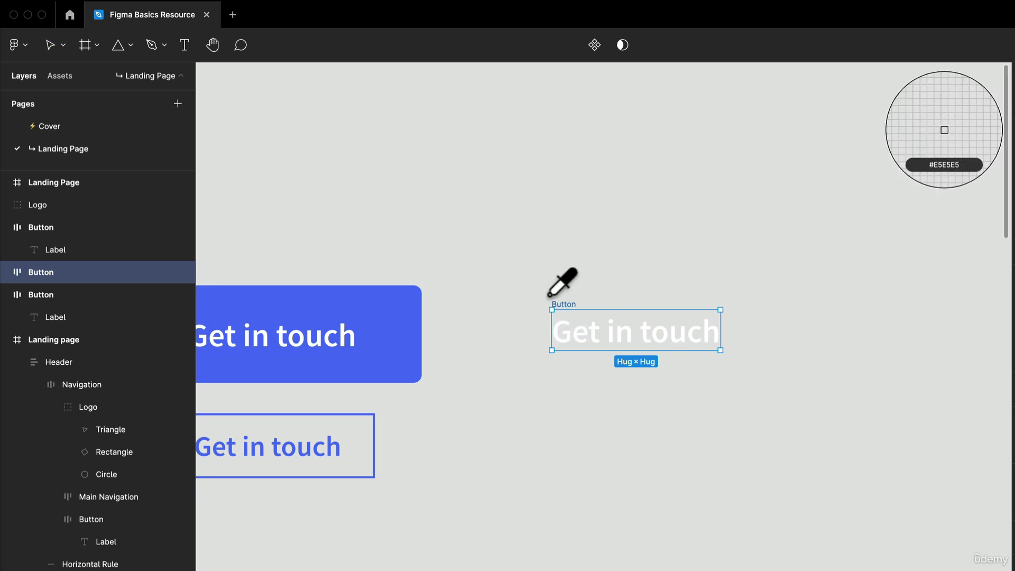
{"action": "key", "text": "Escape"}
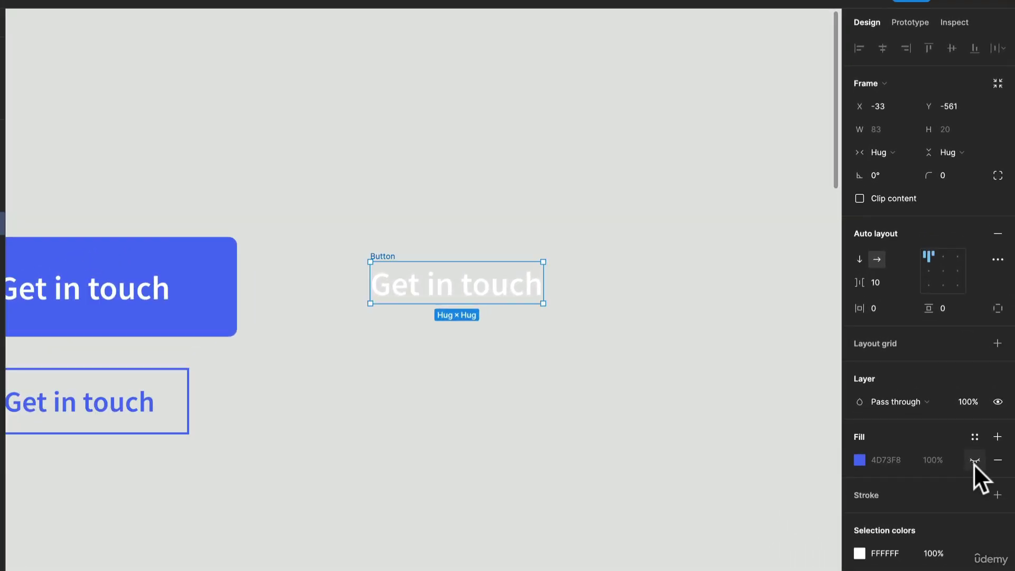
- Make the new Button frame's blue fill visible and move the frame up slightly to X -36, Y -573
{"action": "left_click", "coordinate": [975, 460]}
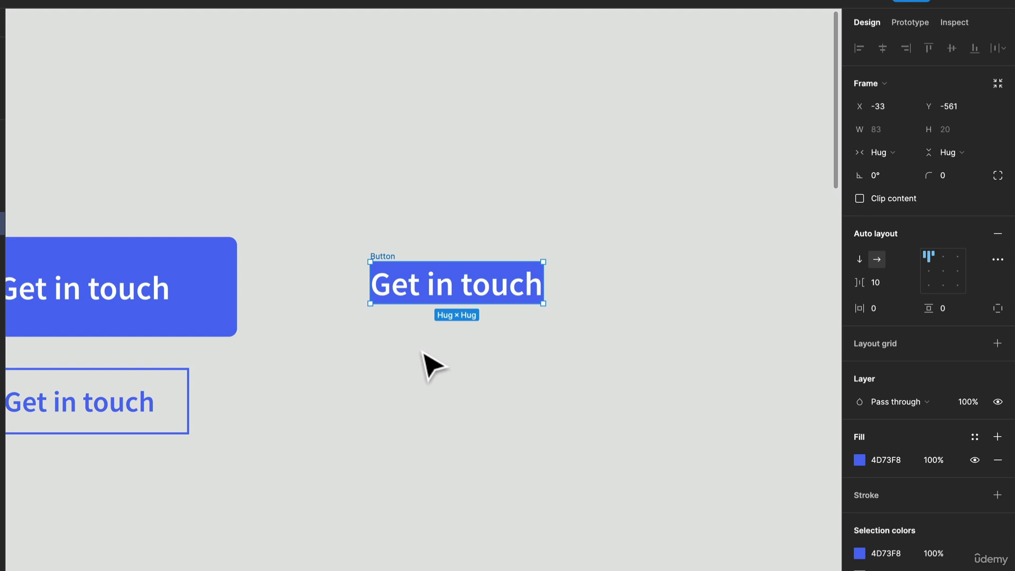
{"action": "scroll", "coordinate": [423, 352], "scroll_direction": "down", "scroll_amount": 2}
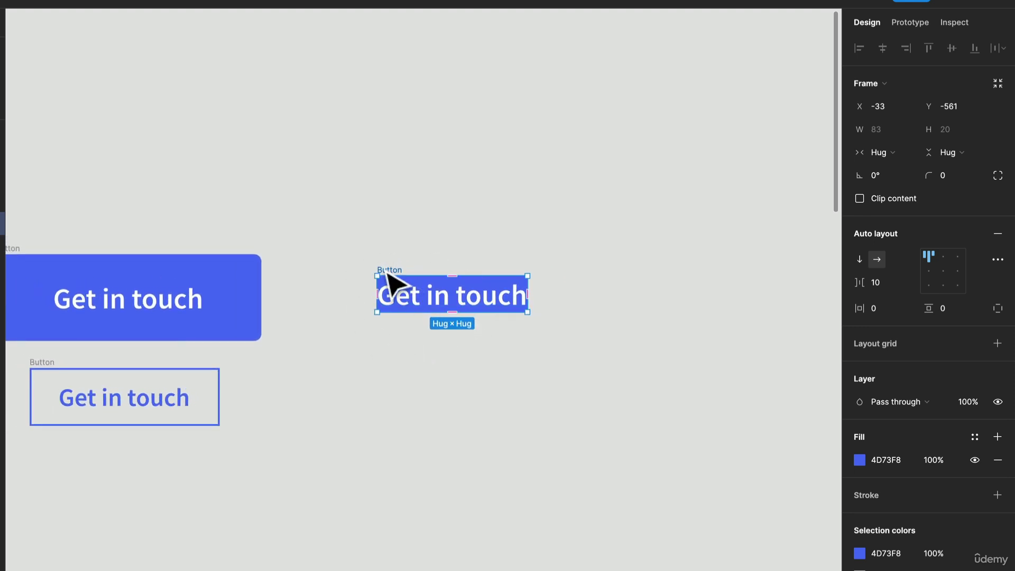
{"action": "left_click_drag", "start_coordinate": [387, 272], "coordinate": [382, 251]}
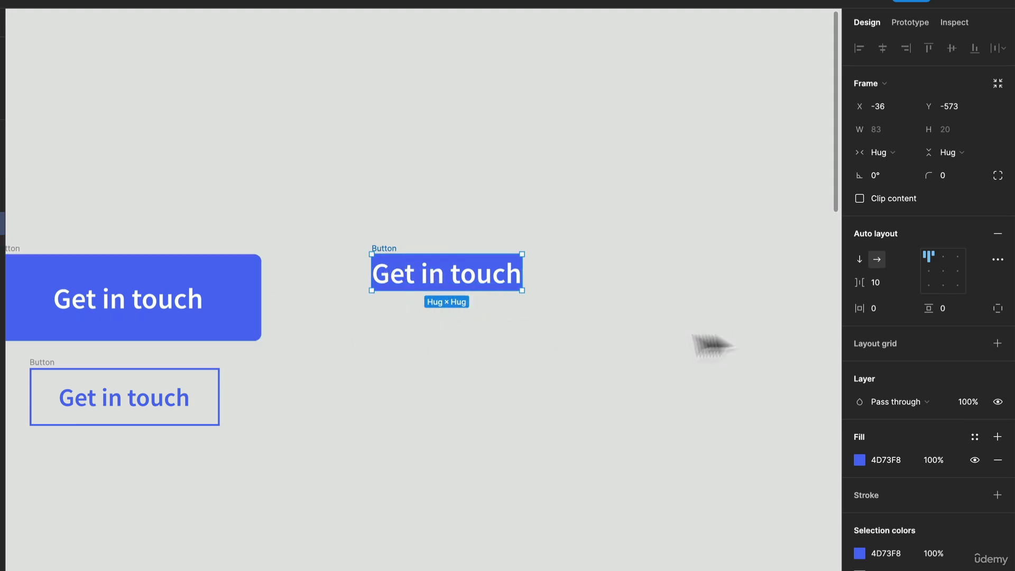
- Stretch the Button frame to 48 high and set its auto layout to 0 item spacing, 32 horizontal padding and centered alignment
{"action": "left_click_drag", "start_coordinate": [438, 297], "coordinate": [432, 341]}
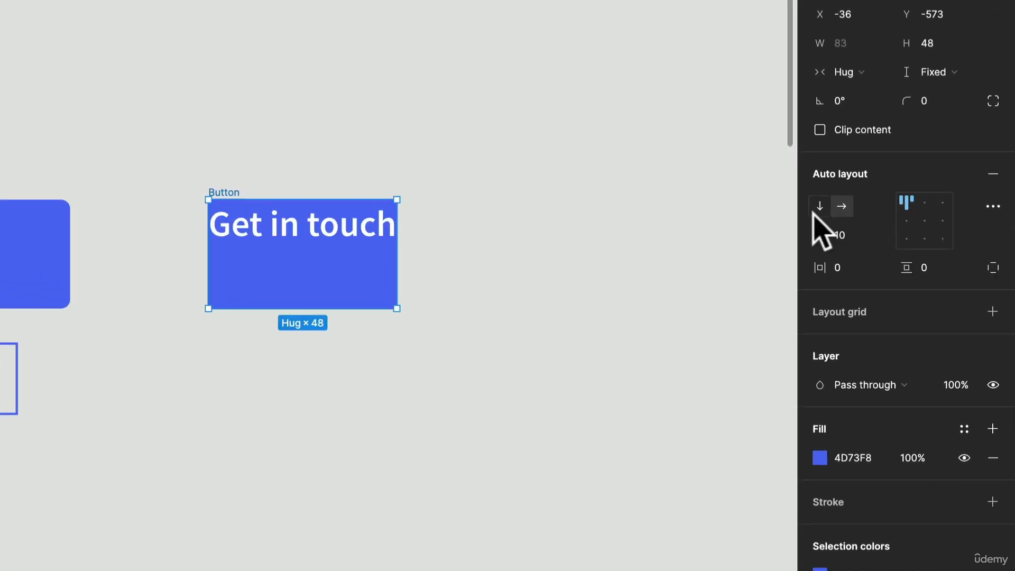
{"action": "left_click", "coordinate": [843, 241]}
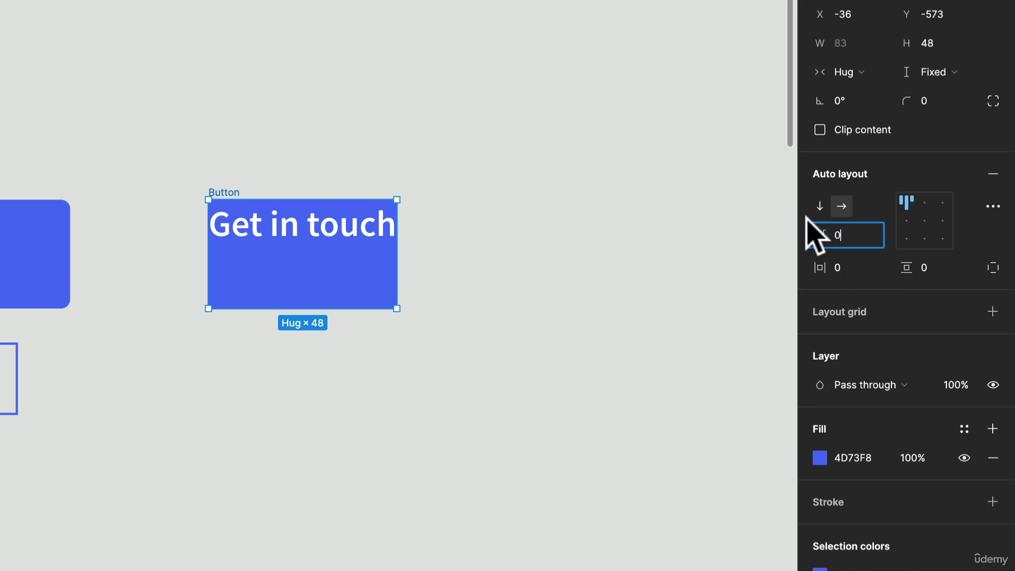
{"action": "left_click", "coordinate": [845, 269]}
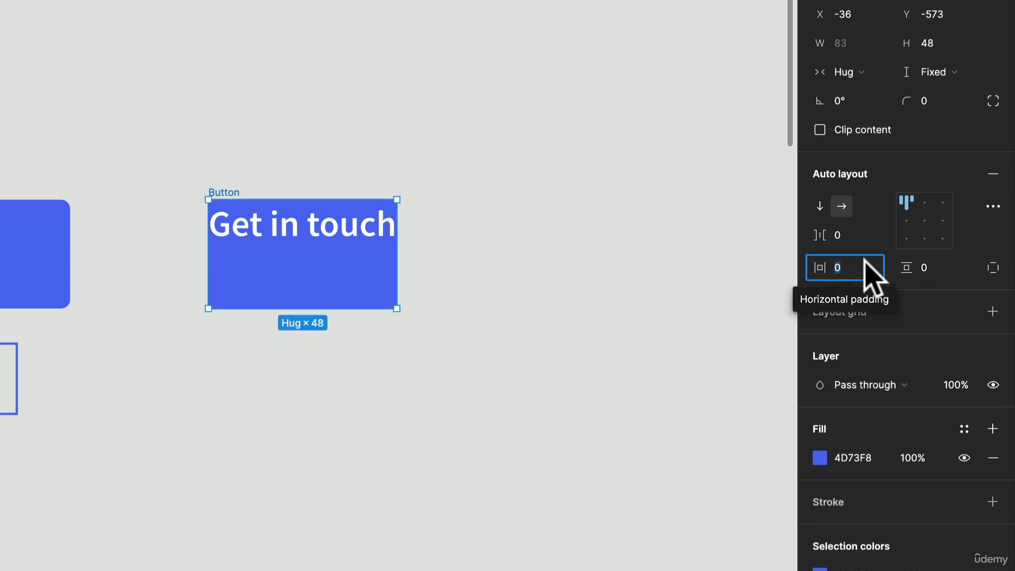
{"action": "type", "text": "32"}
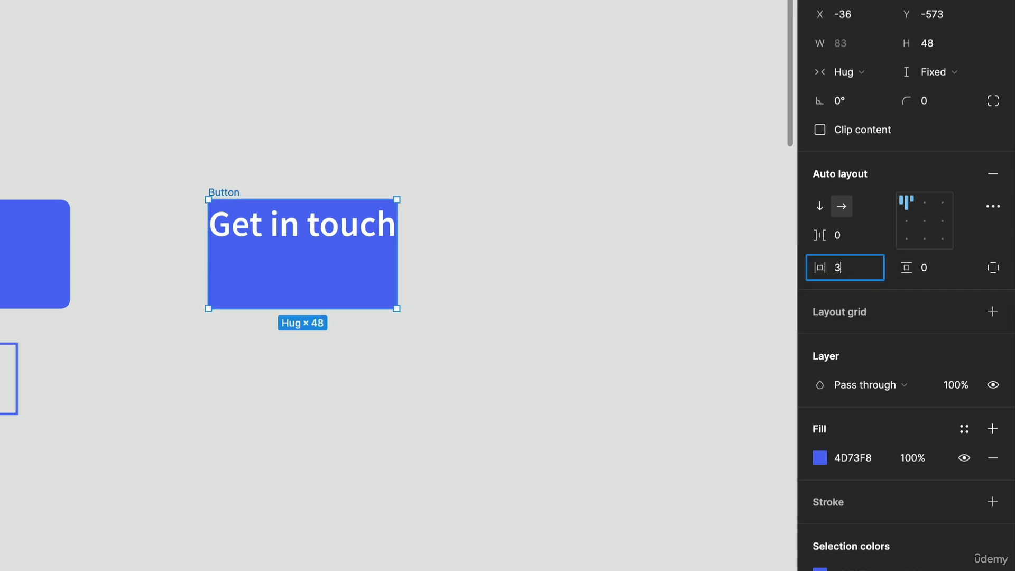
{"action": "key", "text": "Return"}
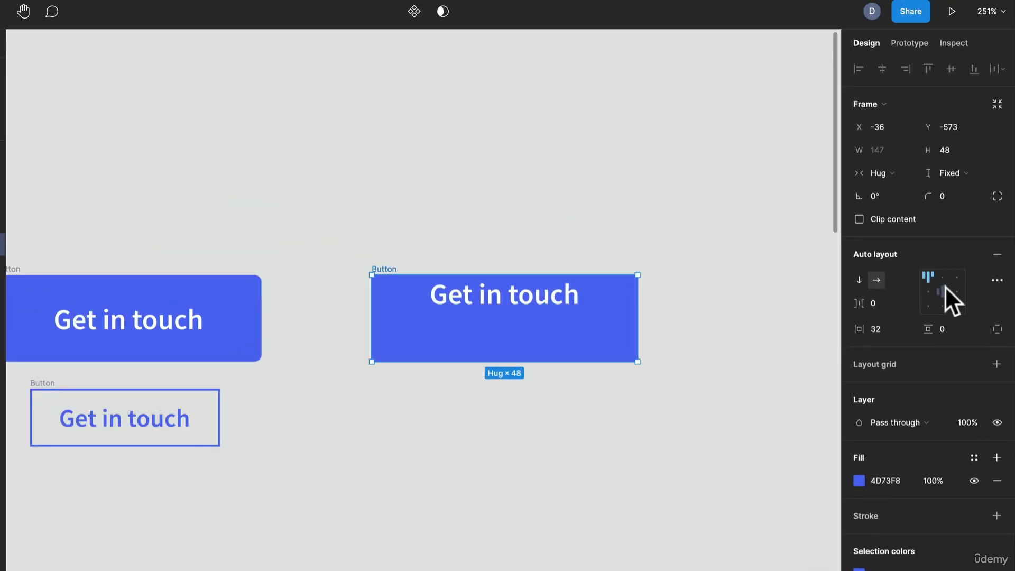
{"action": "left_click", "coordinate": [941, 291]}
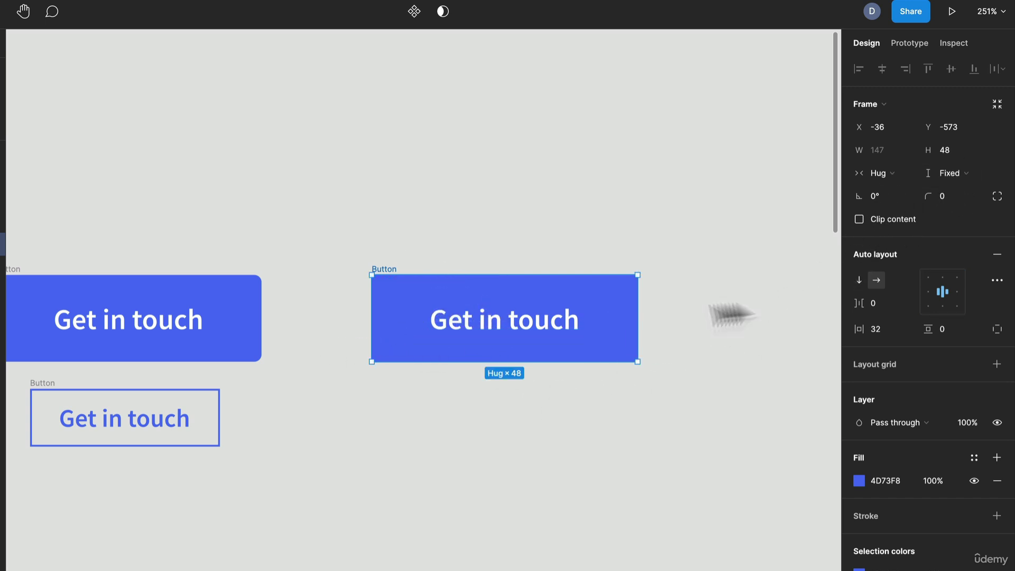
- Check the label inside the new Button frame and give the frame a corner radius of 4
{"action": "double_click", "coordinate": [519, 321]}
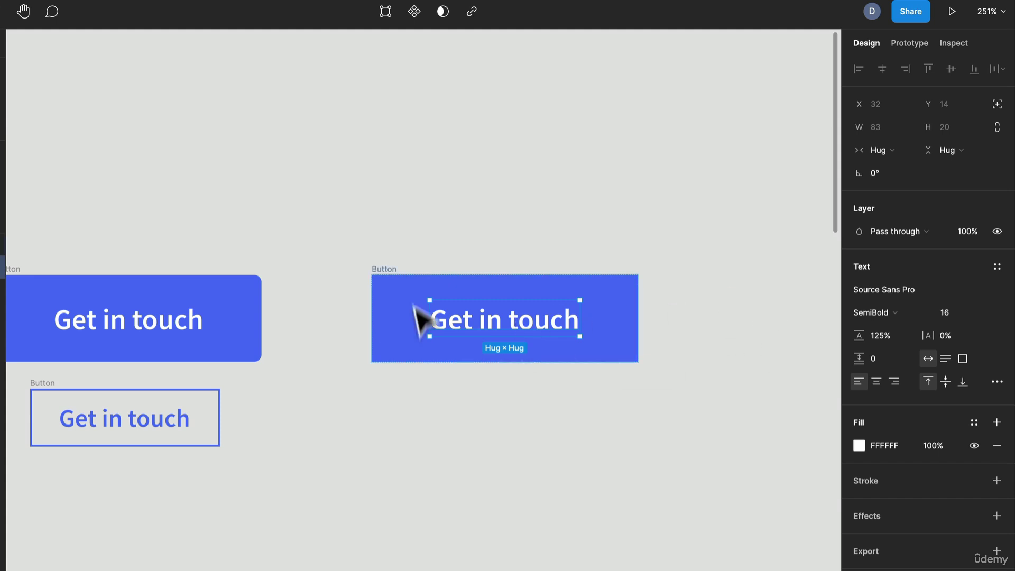
{"action": "left_click", "coordinate": [378, 275]}
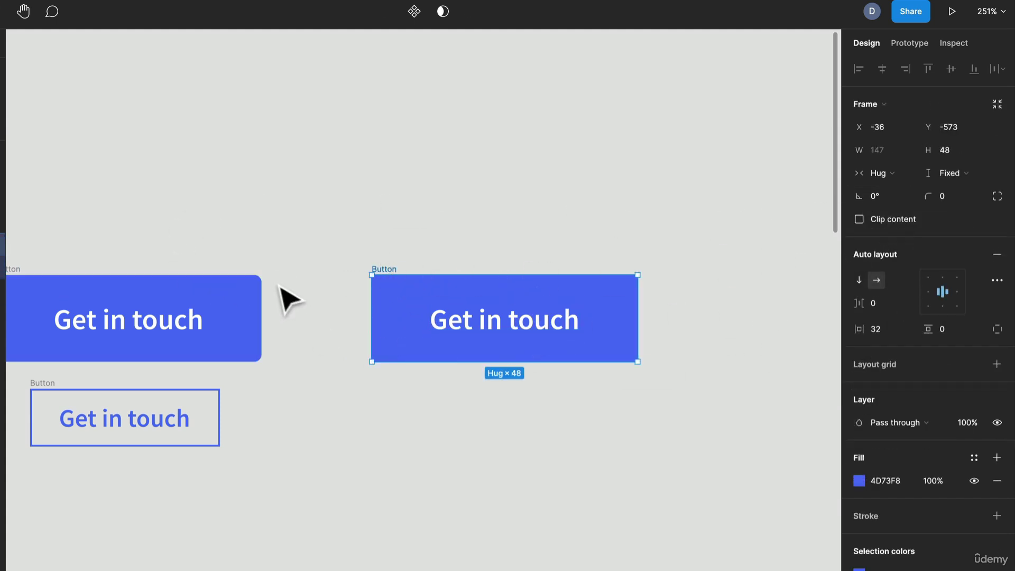
{"action": "left_click", "coordinate": [951, 196]}
{"action": "type", "text": "4"}
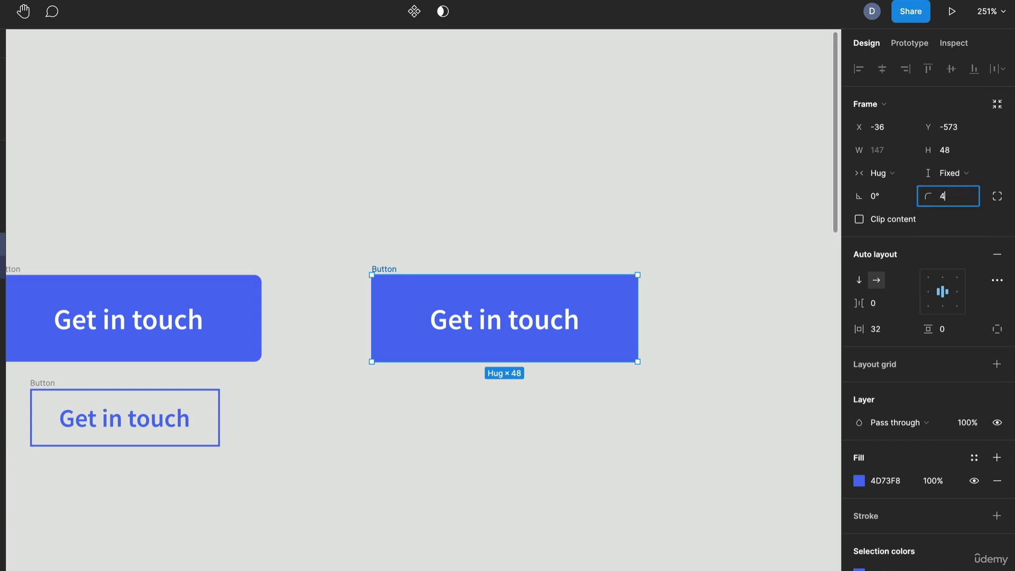
{"action": "key", "text": "Return"}
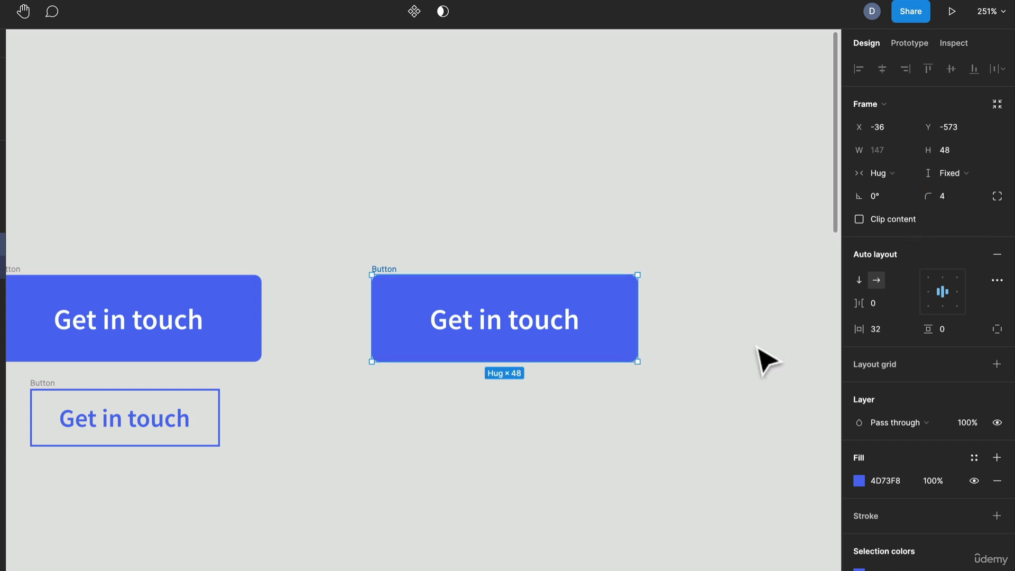
{"action": "left_click", "coordinate": [762, 357]}
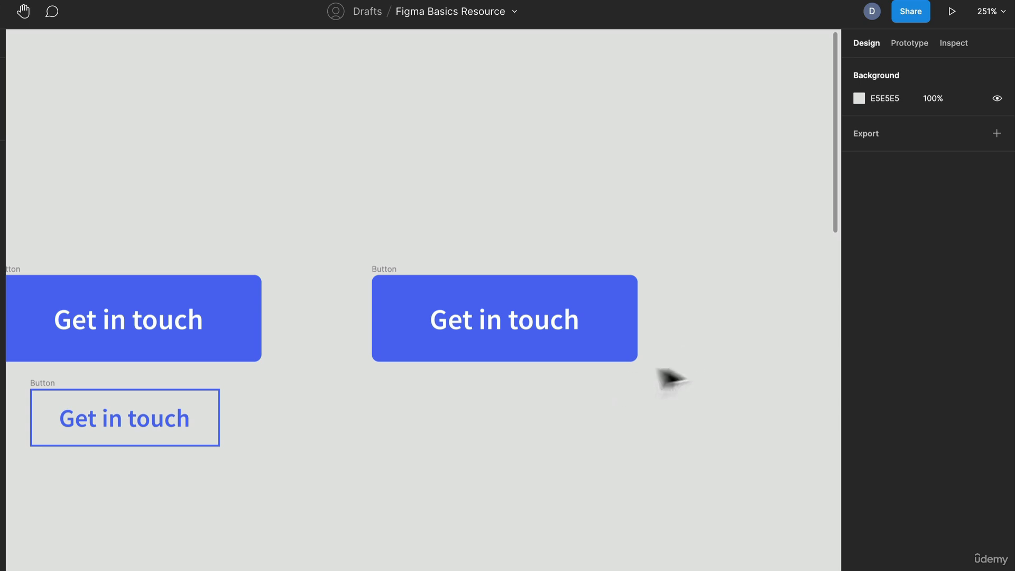
- Try stretching the new Button frame to a fixed width of about 296 and return its horizontal sizing to Hug contents
{"action": "scroll", "coordinate": [482, 405], "scroll_direction": "down", "scroll_amount": 2}
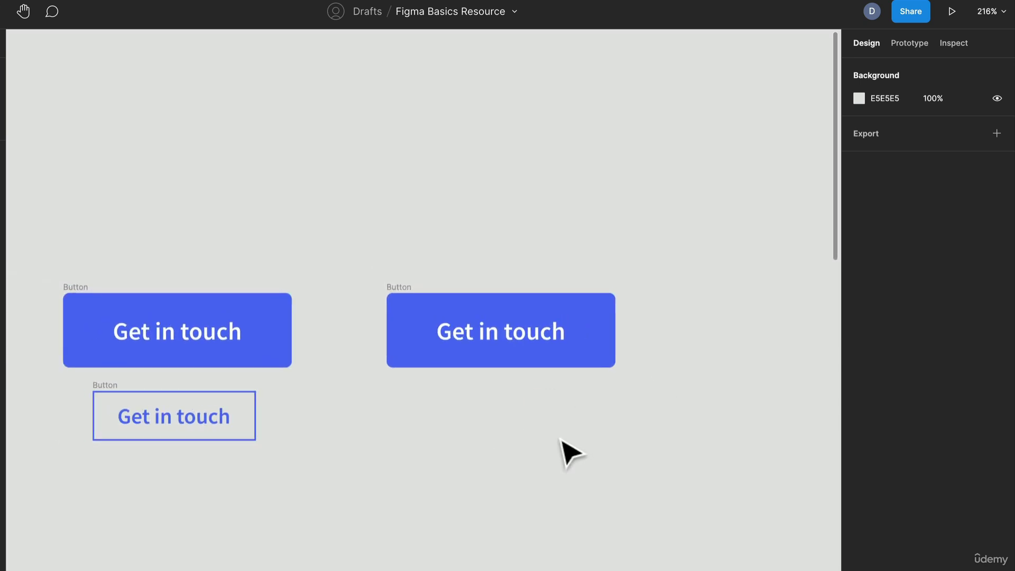
{"action": "left_click_drag", "start_coordinate": [560, 439], "coordinate": [454, 432]}
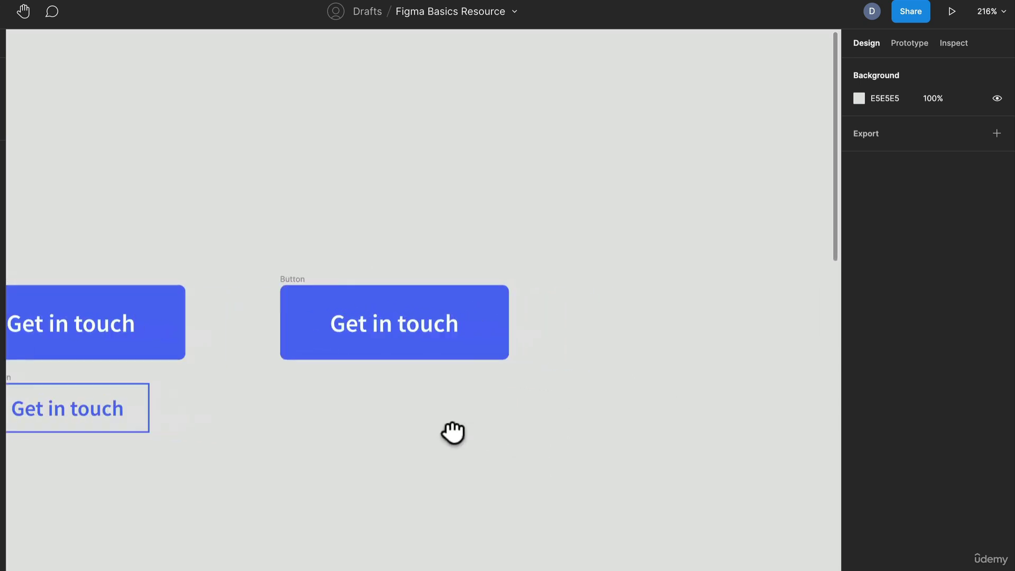
{"action": "left_click", "coordinate": [294, 306]}
{"action": "left_click", "coordinate": [268, 233]}
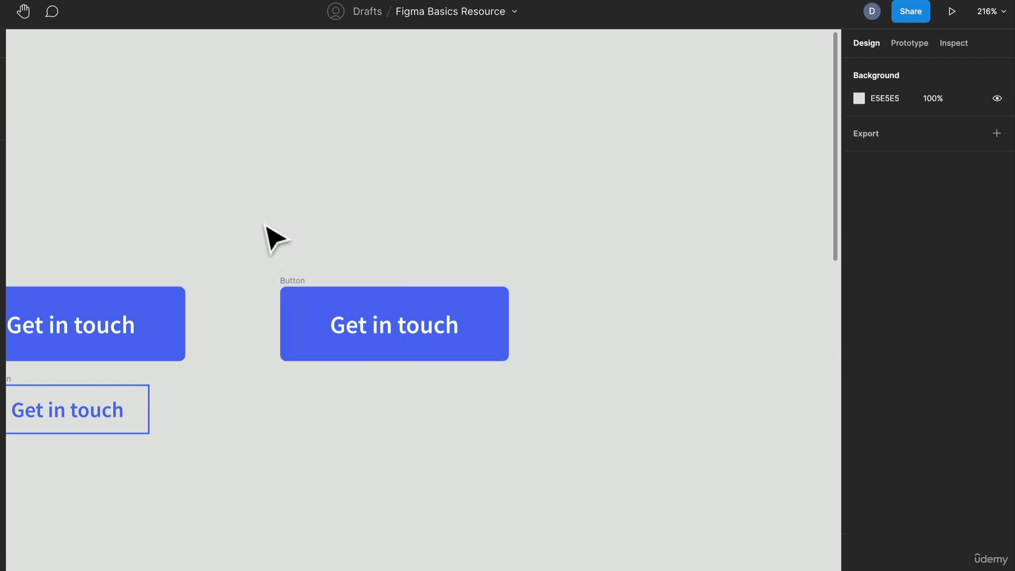
{"action": "left_click", "coordinate": [292, 288]}
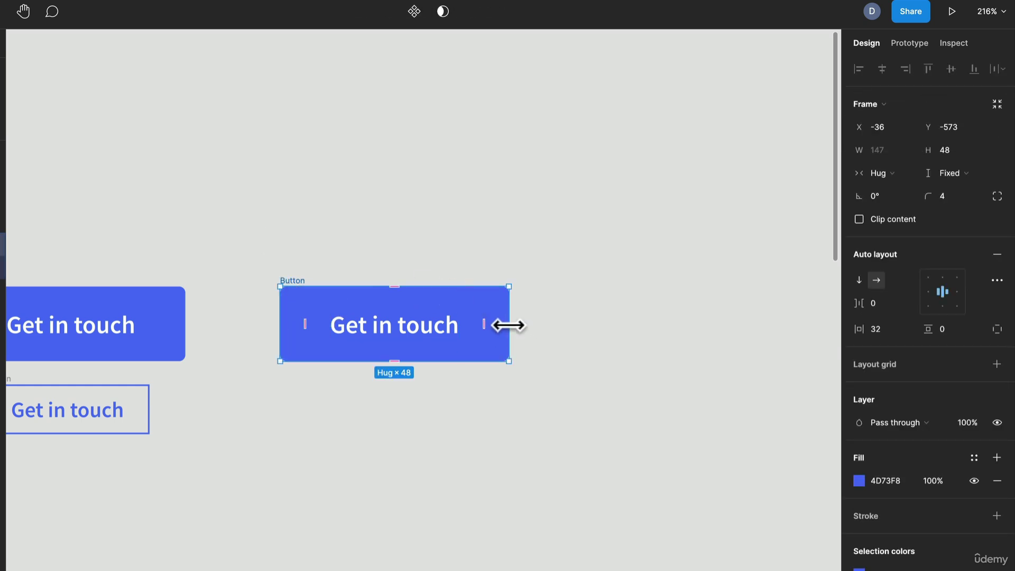
{"action": "left_click_drag", "start_coordinate": [508, 325], "coordinate": [642, 339]}
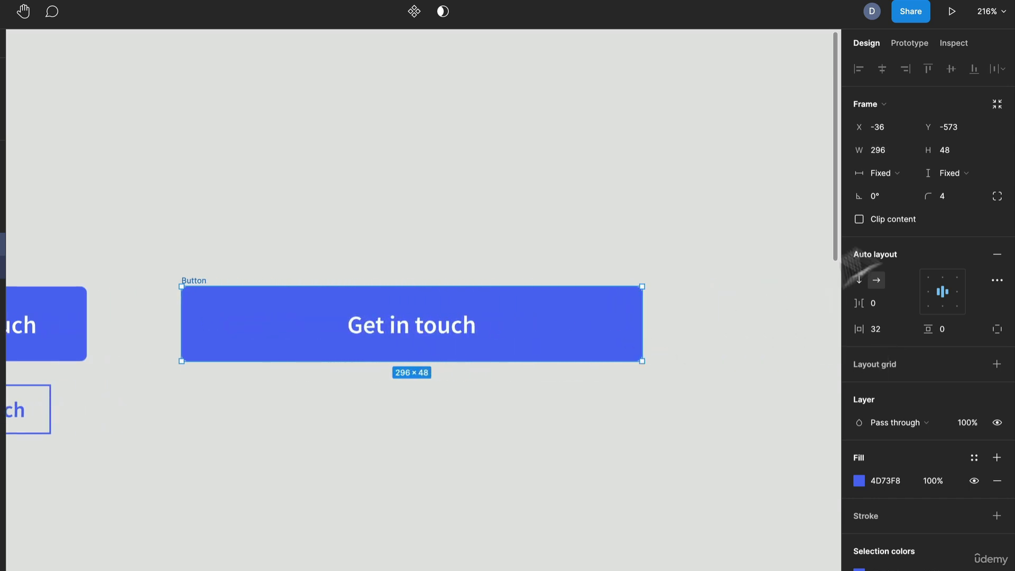
{"action": "left_click", "coordinate": [892, 176]}
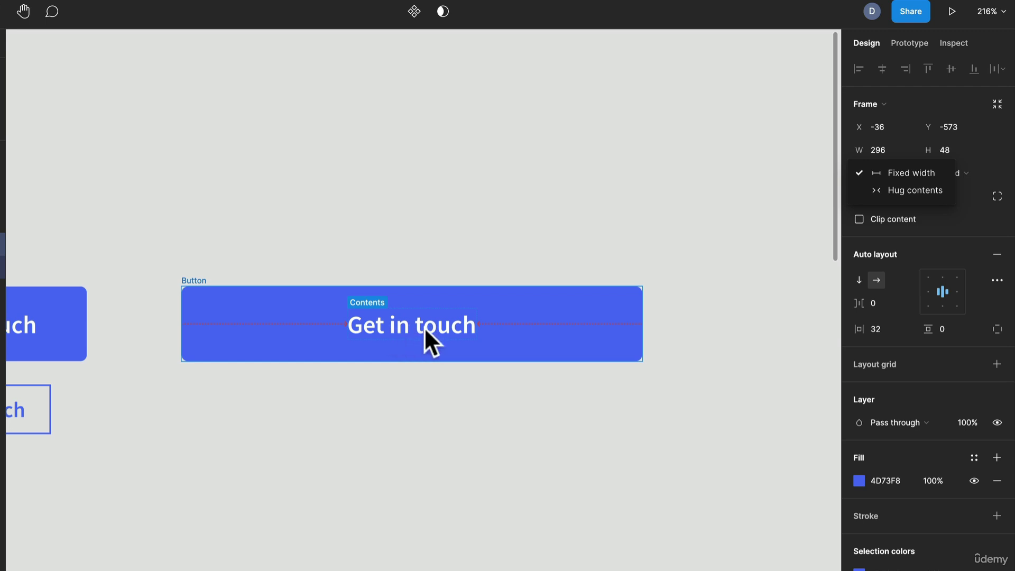
{"action": "left_click", "coordinate": [878, 190]}
{"action": "double_click", "coordinate": [290, 346]}
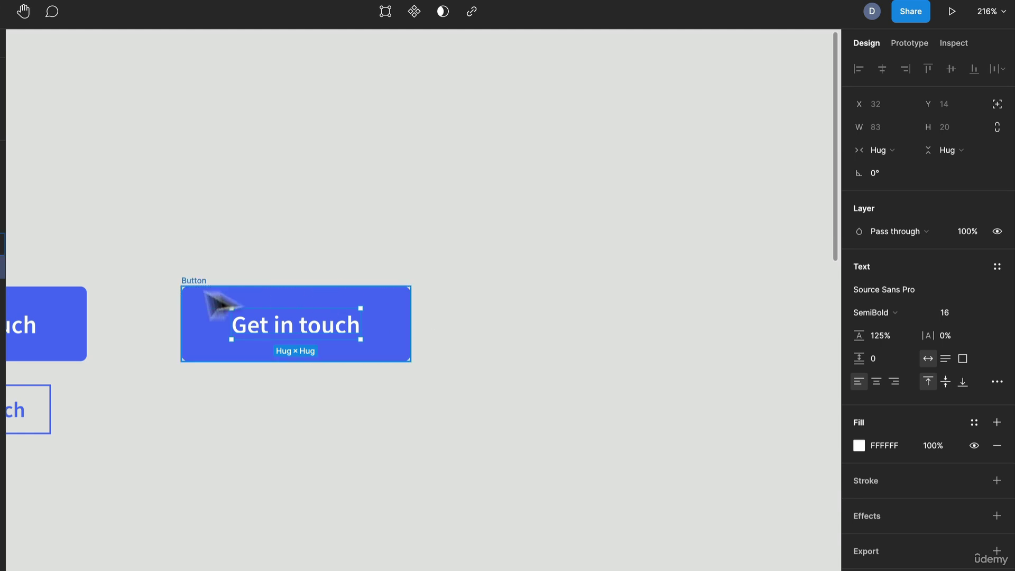
{"action": "left_click", "coordinate": [186, 283]}
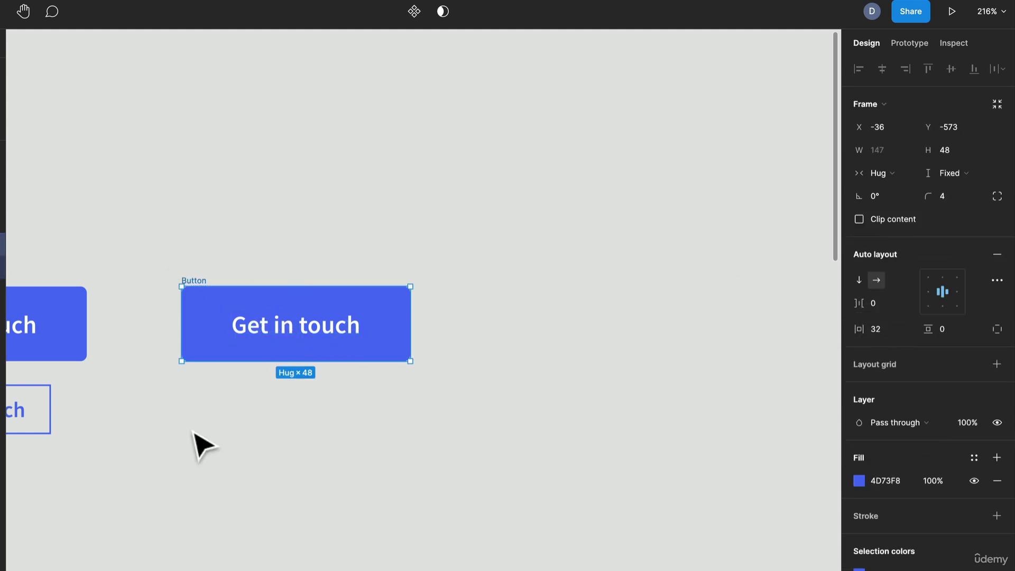
- Duplicate the new filled Button frame and place the copy directly below it at X -36, Y -510
{"action": "left_click_drag", "start_coordinate": [199, 444], "coordinate": [357, 290]}
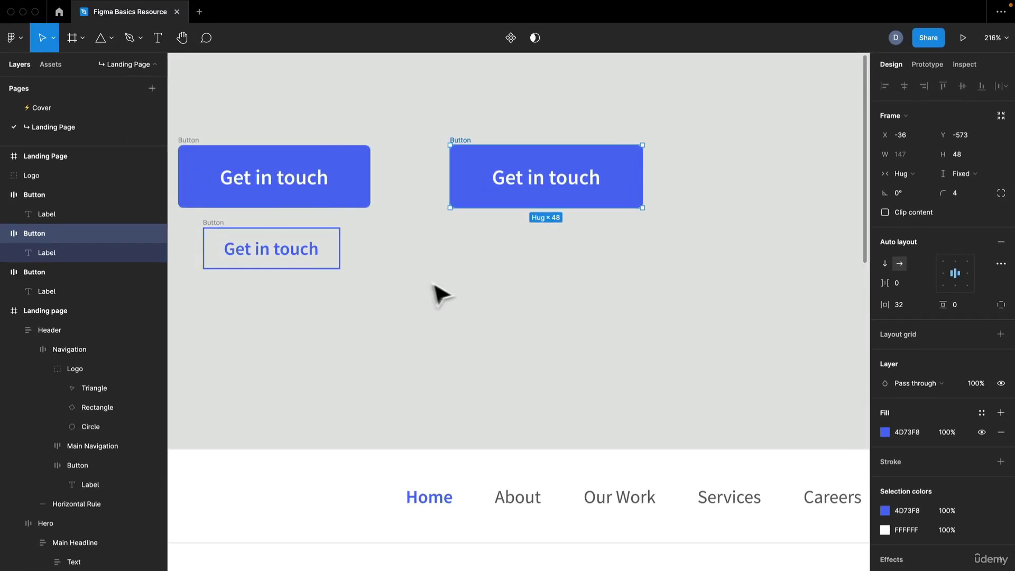
{"action": "left_click", "coordinate": [419, 248]}
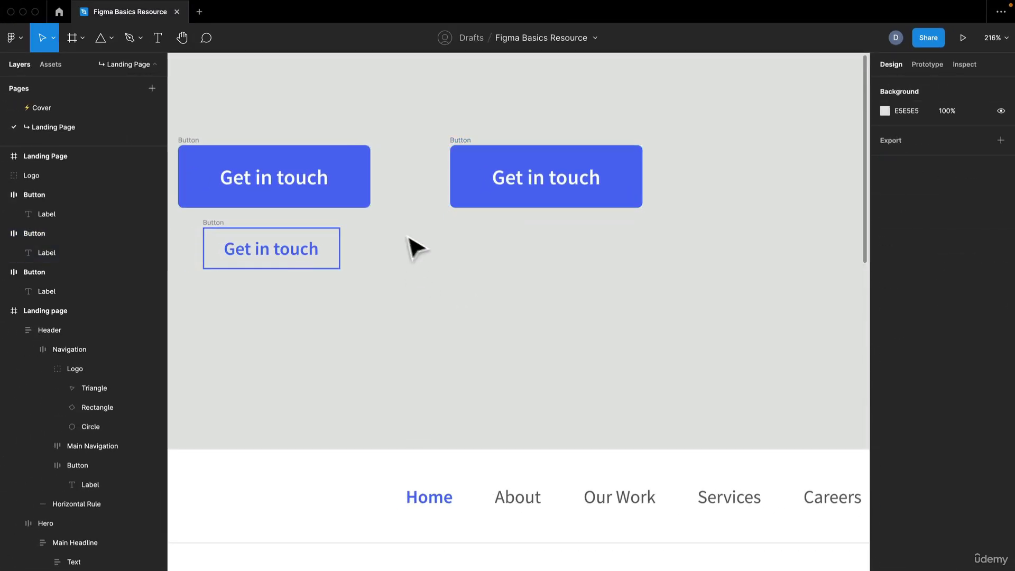
{"action": "left_click", "coordinate": [458, 144]}
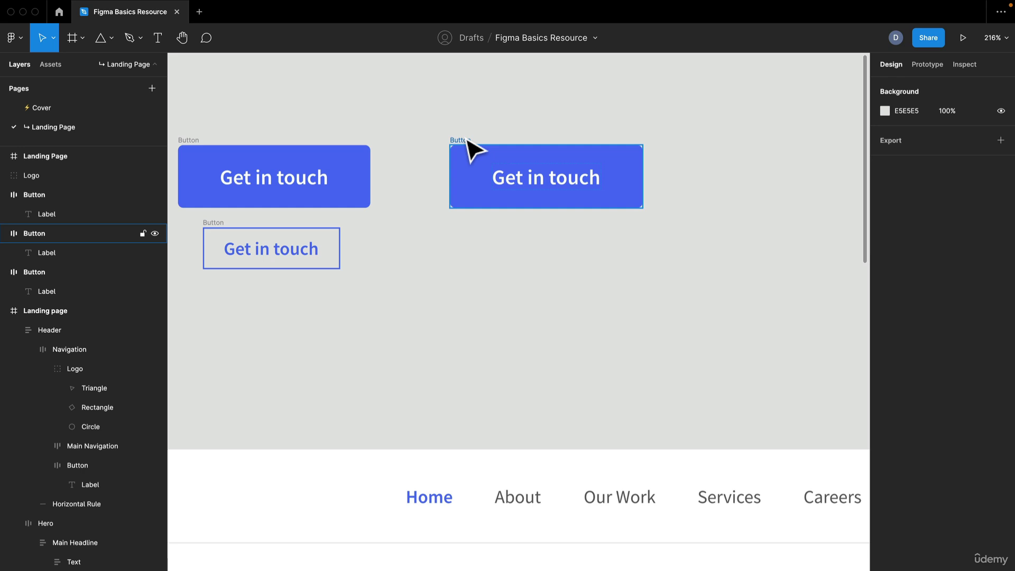
{"action": "left_click", "coordinate": [472, 151]}
{"action": "key", "text": "ctrl+d"}
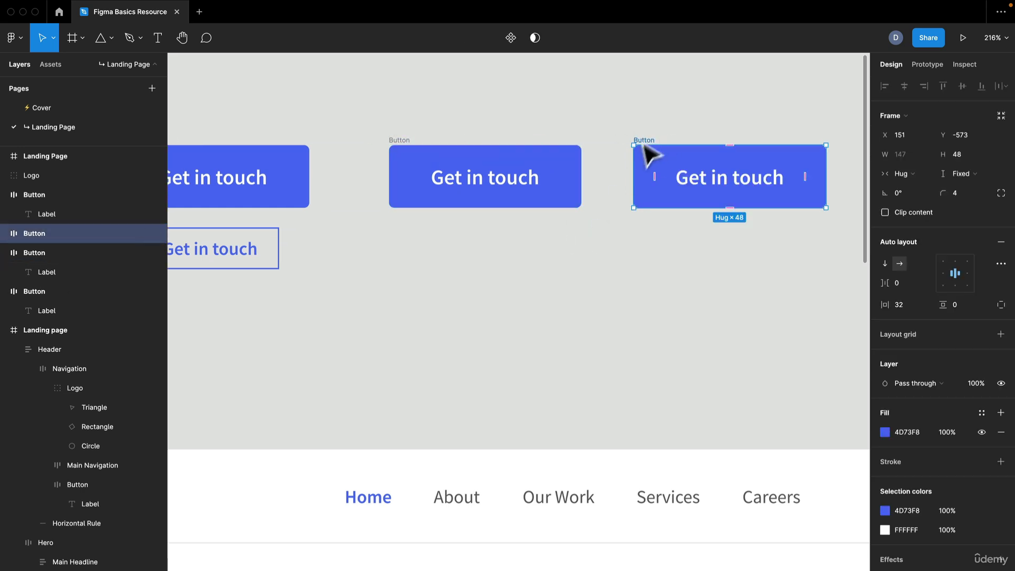
{"action": "left_click_drag", "start_coordinate": [646, 154], "coordinate": [408, 235]}
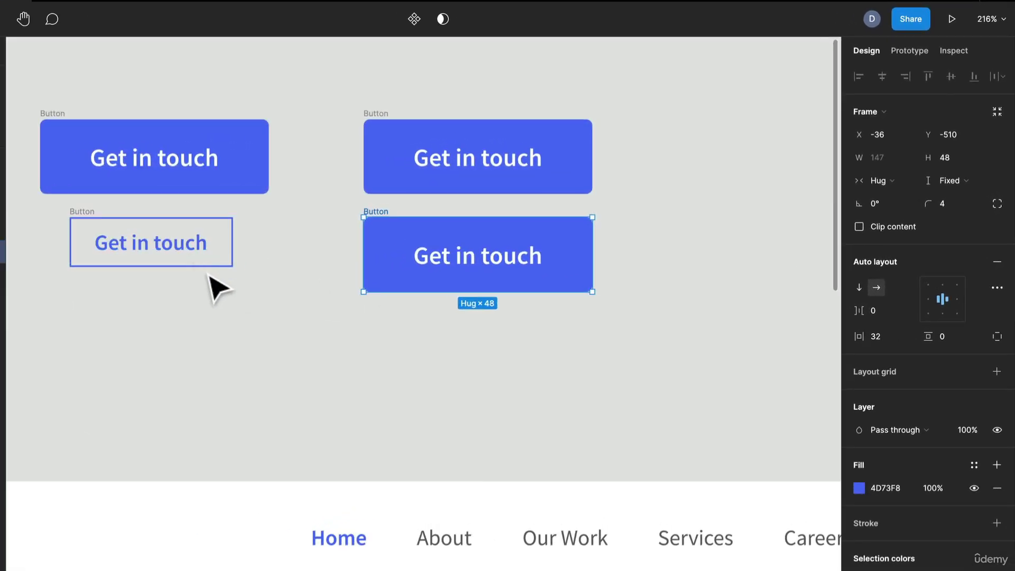
- Set the font size of the duplicated button's "Get in touch" label to 14
{"action": "left_click", "coordinate": [510, 262]}
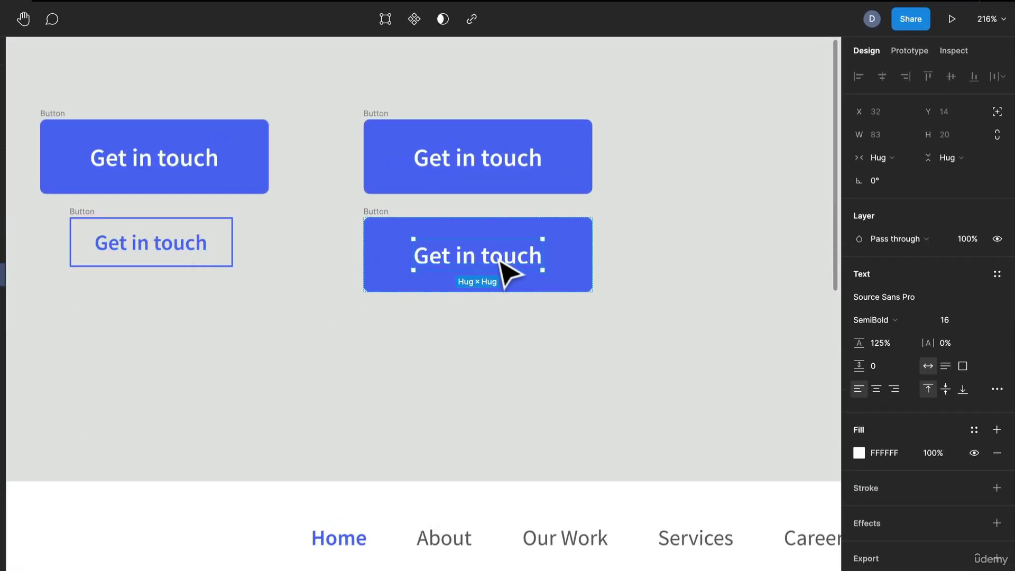
{"action": "left_click", "coordinate": [956, 319]}
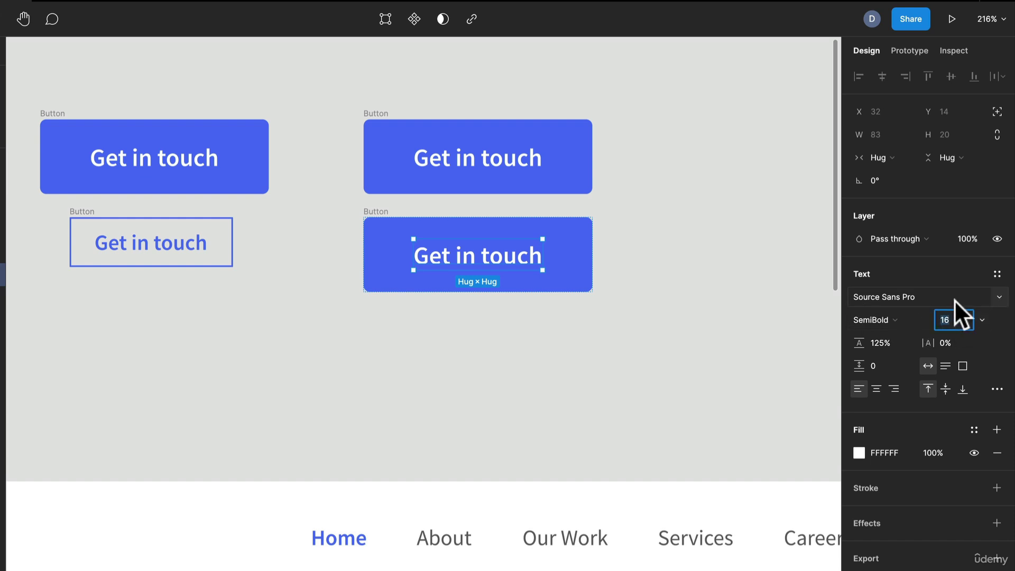
{"action": "type", "text": "14"}
{"action": "key", "text": "Return"}
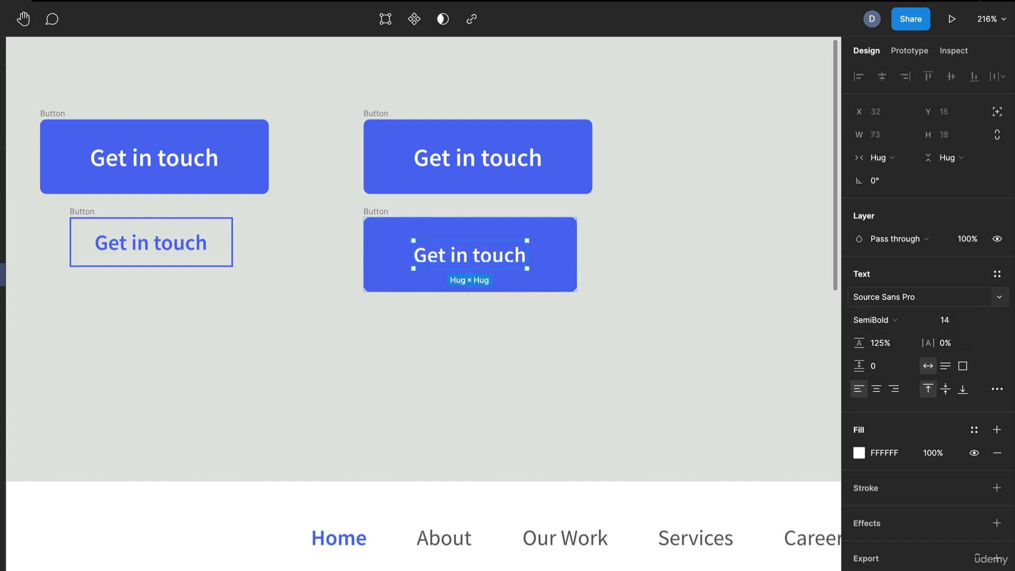
- Remove the fill from the duplicated Button frame and add a stroke to it
{"action": "left_click", "coordinate": [535, 233]}
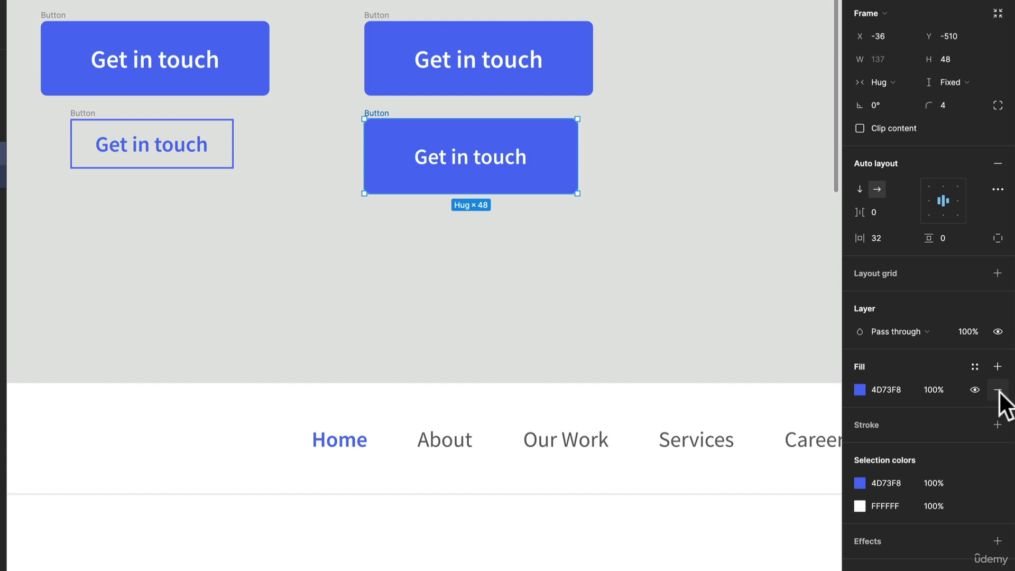
{"action": "left_click", "coordinate": [997, 390]}
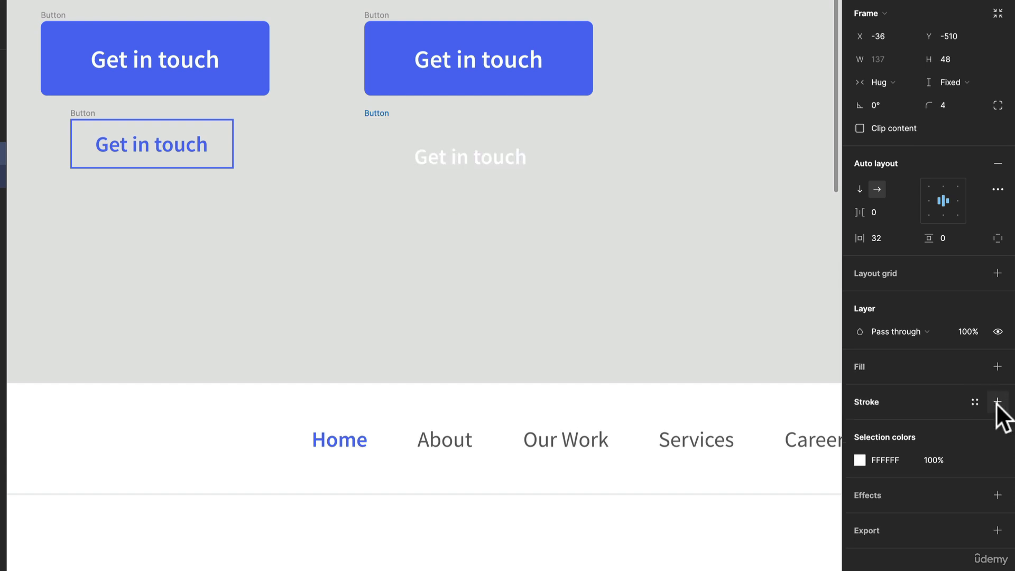
{"action": "left_click", "coordinate": [998, 402]}
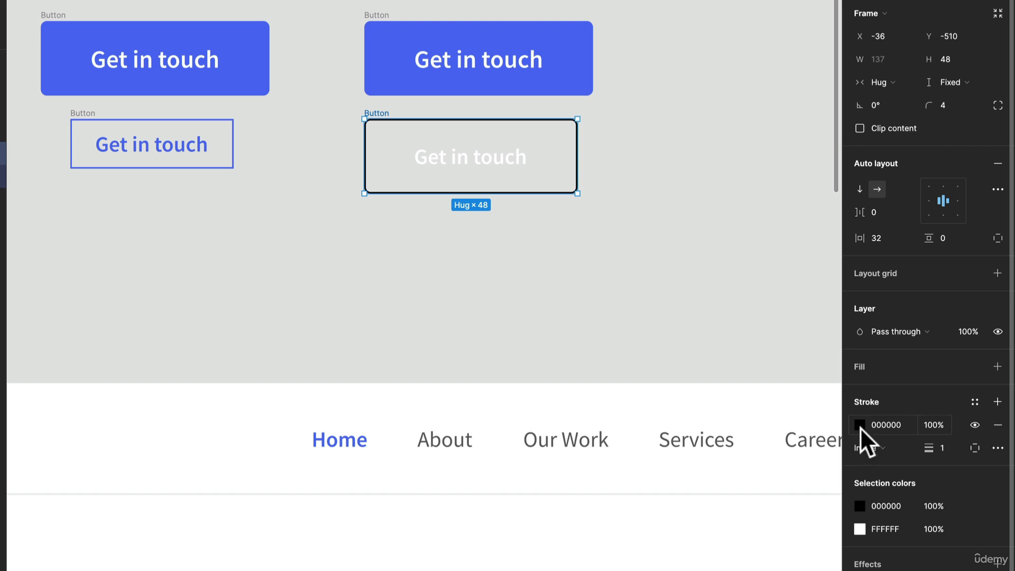
- Set the duplicated Button frame's stroke to the blue 4D73F8 sampled from the filled button above it
{"action": "left_click", "coordinate": [860, 425]}
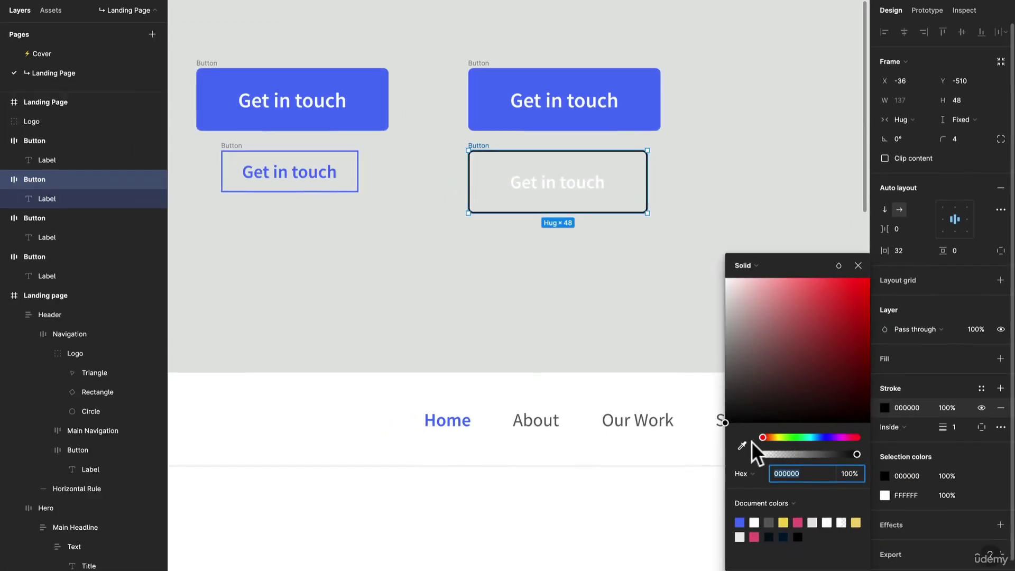
{"action": "left_click", "coordinate": [743, 446]}
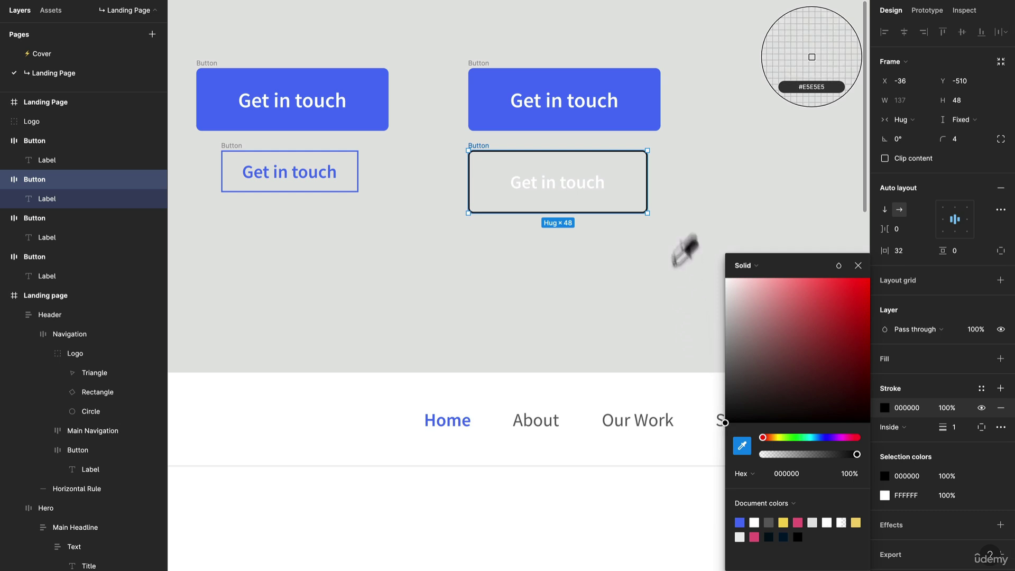
{"action": "left_click", "coordinate": [649, 119]}
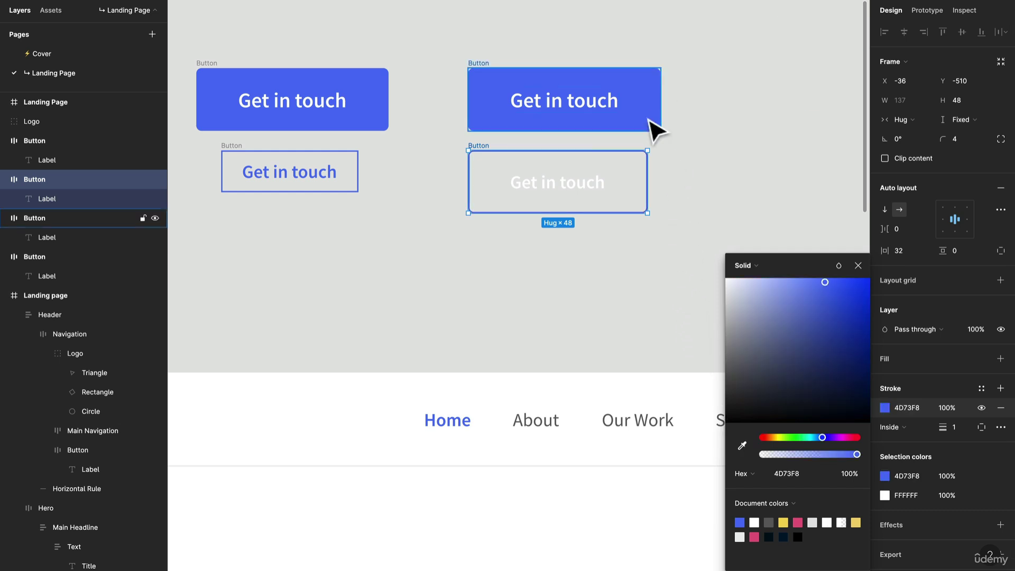
- Recolor the outlined button's "Get in touch" label with the blue 4D73F8 sampled from the filled button above
{"action": "left_click", "coordinate": [570, 196]}
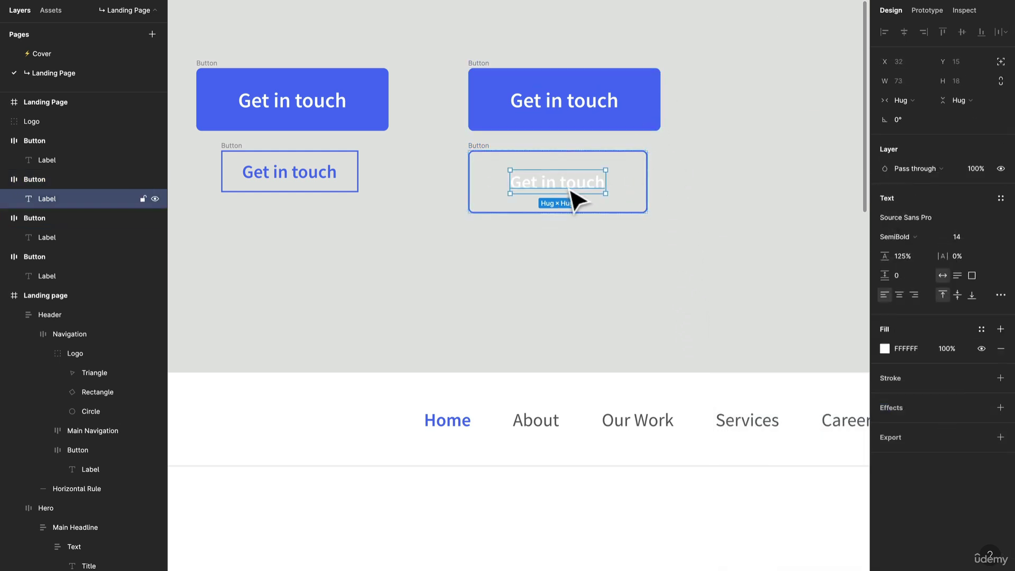
{"action": "left_click", "coordinate": [885, 349]}
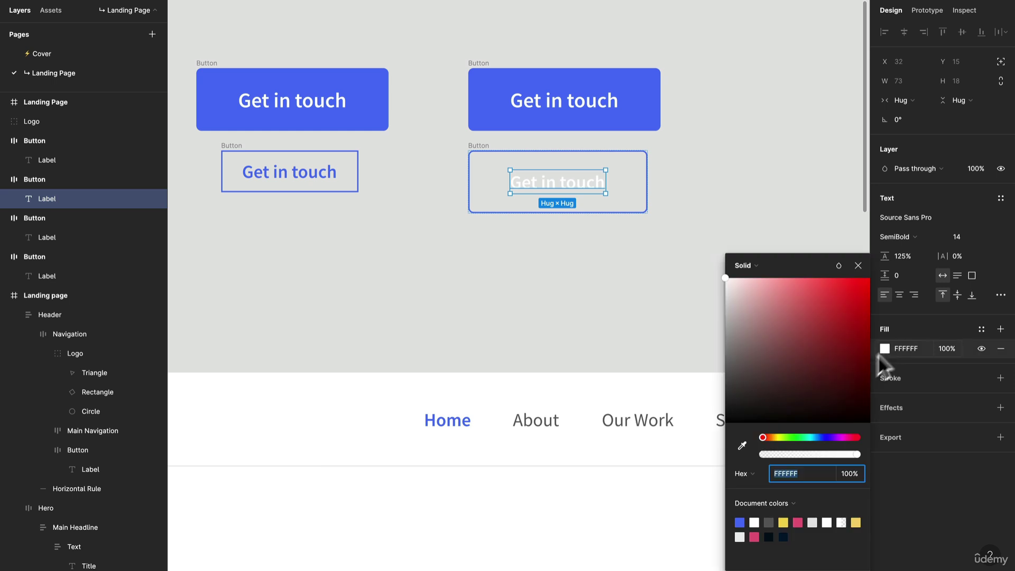
{"action": "left_click", "coordinate": [742, 446]}
{"action": "left_click", "coordinate": [647, 124]}
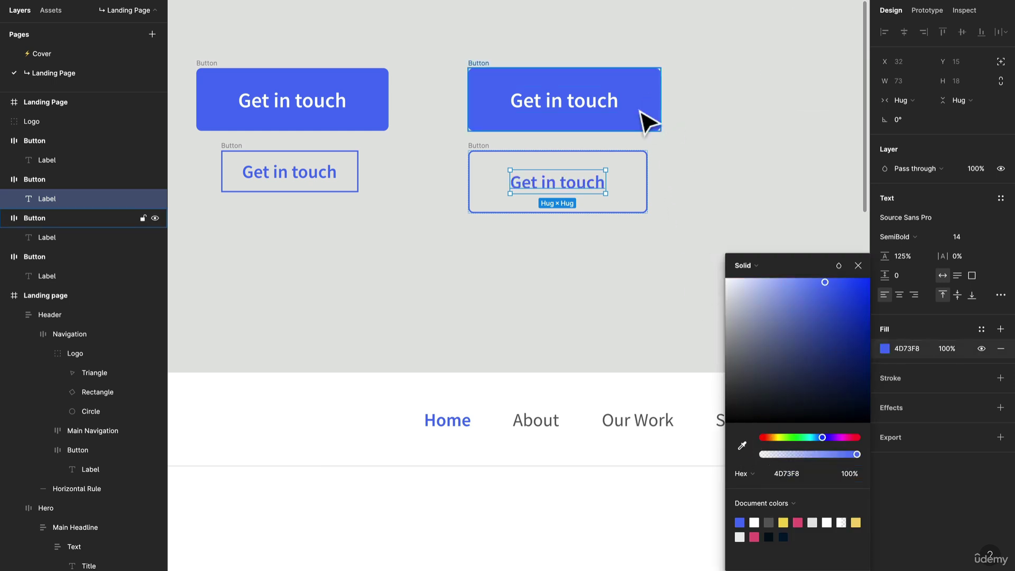
{"action": "left_click", "coordinate": [717, 197]}
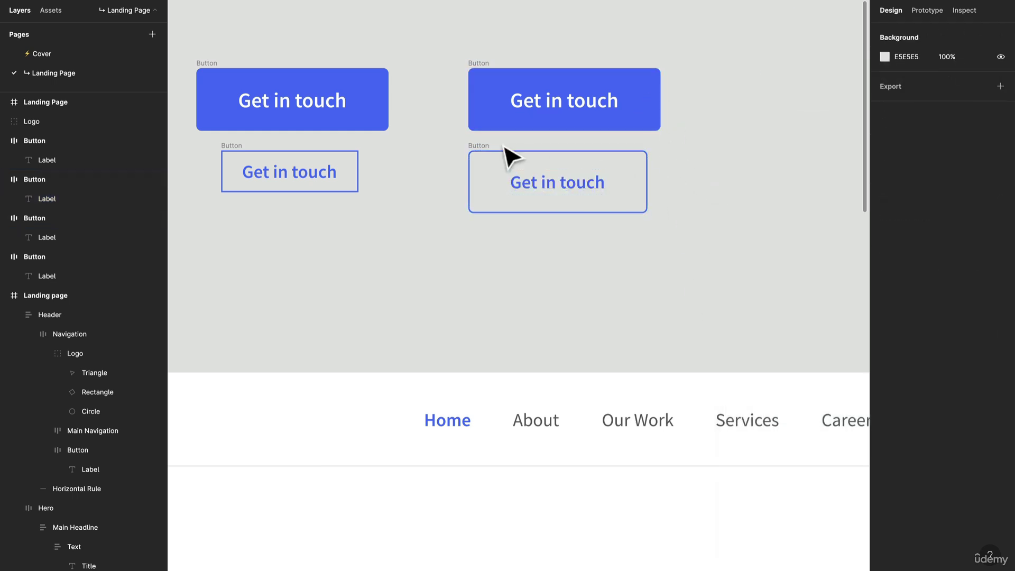
- Reduce the outlined Button frame's height to 32 and set its horizontal padding to 16
{"action": "left_click", "coordinate": [483, 144]}
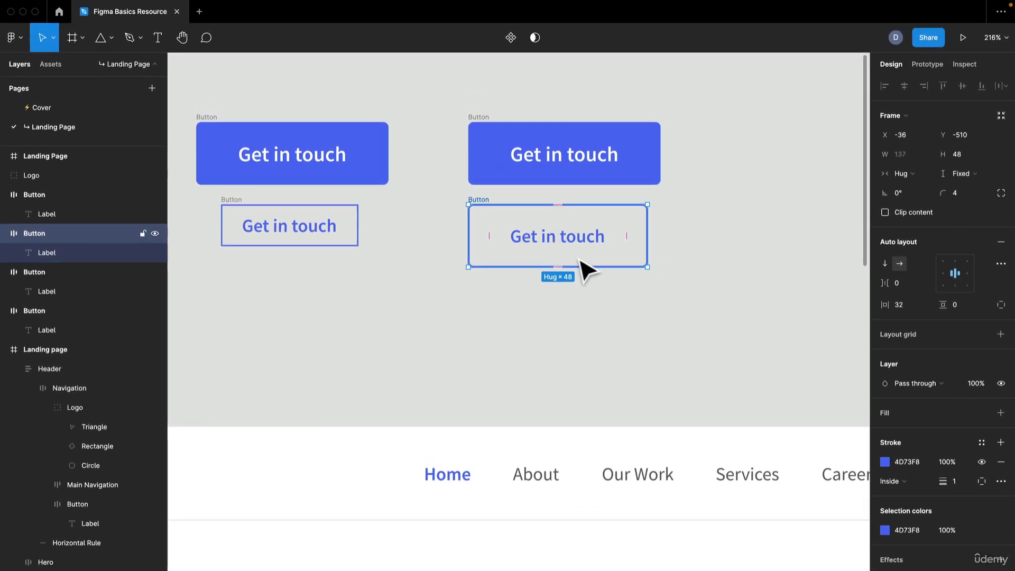
{"action": "left_click_drag", "start_coordinate": [576, 266], "coordinate": [575, 244]}
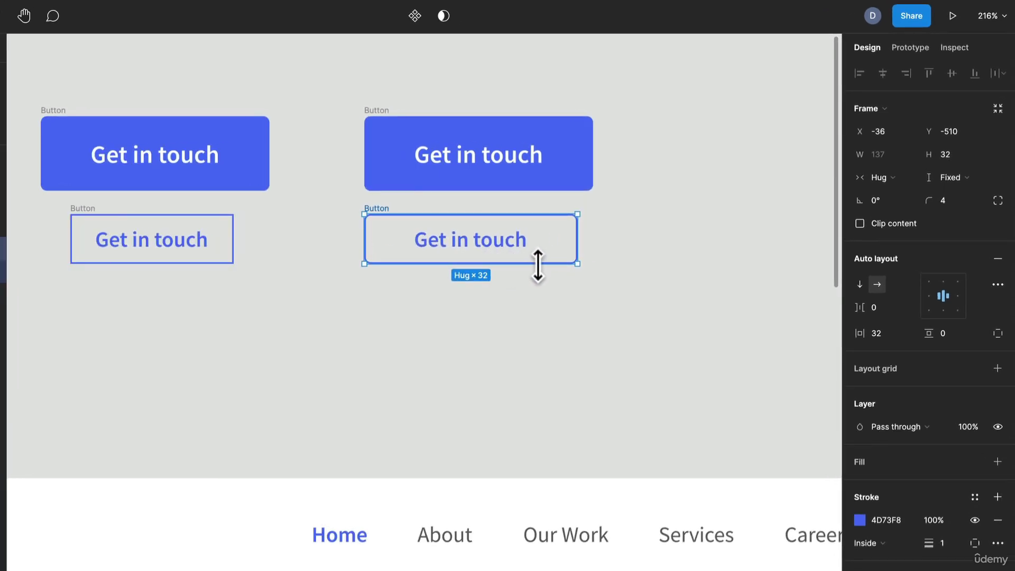
{"action": "left_click", "coordinate": [884, 336]}
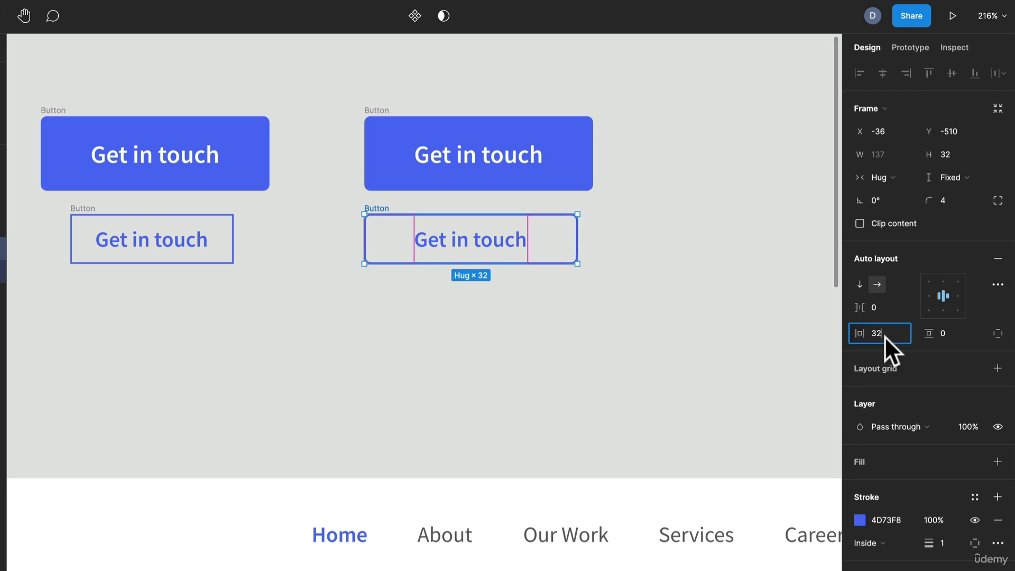
{"action": "key", "text": "Return"}
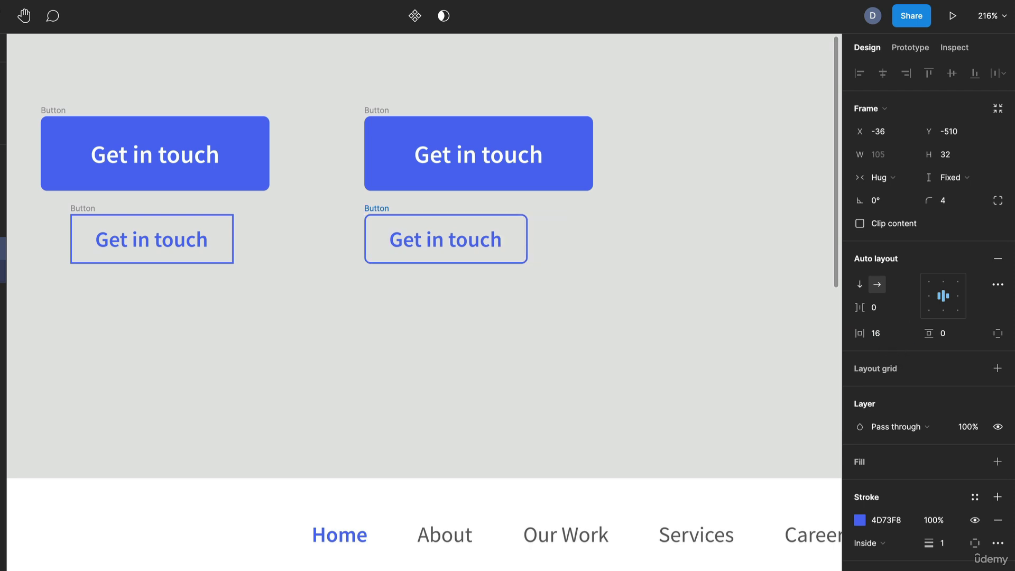
{"action": "left_click", "coordinate": [589, 340]}
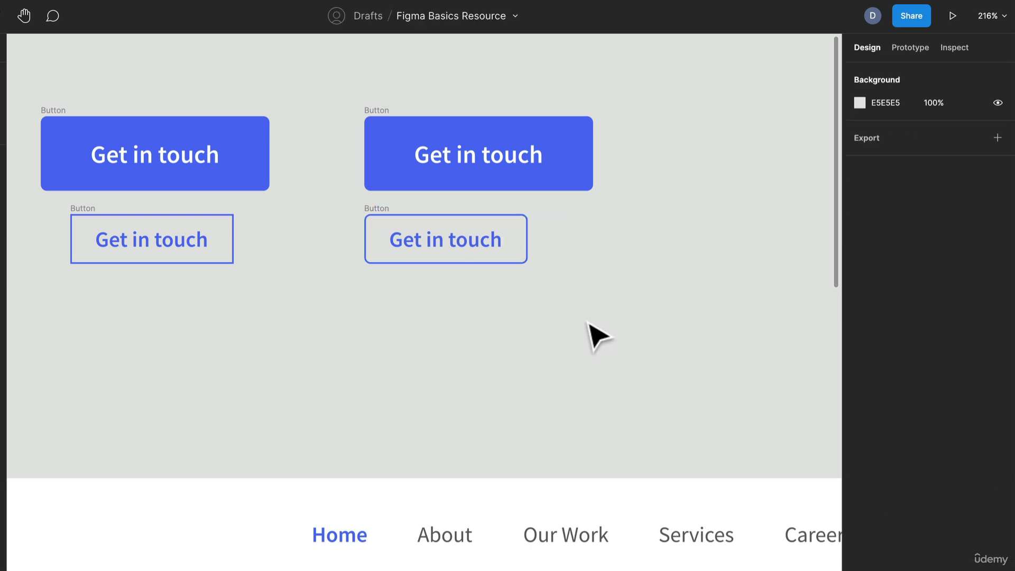
{"action": "scroll", "coordinate": [587, 330], "scroll_direction": "down", "scroll_amount": 2}
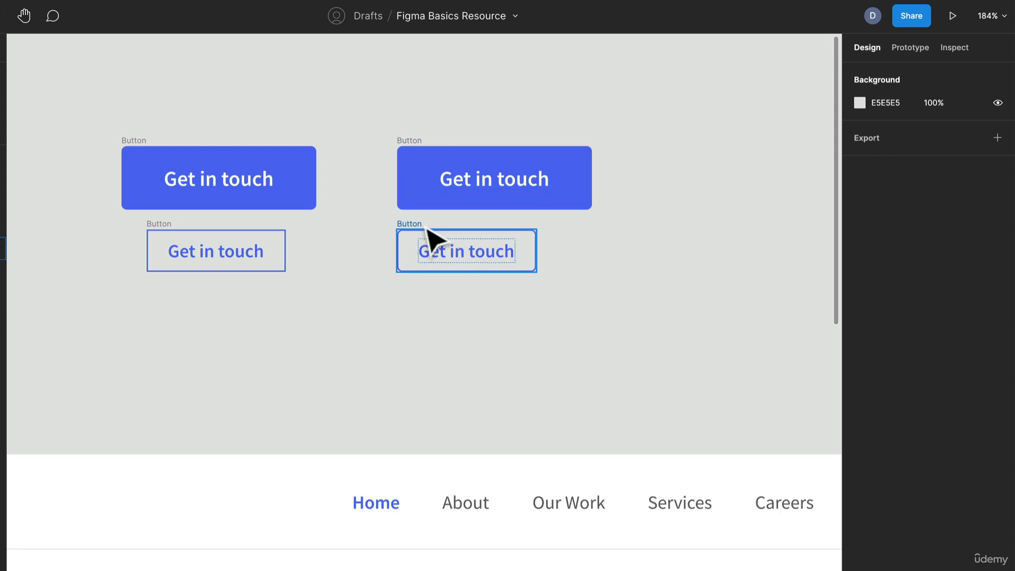